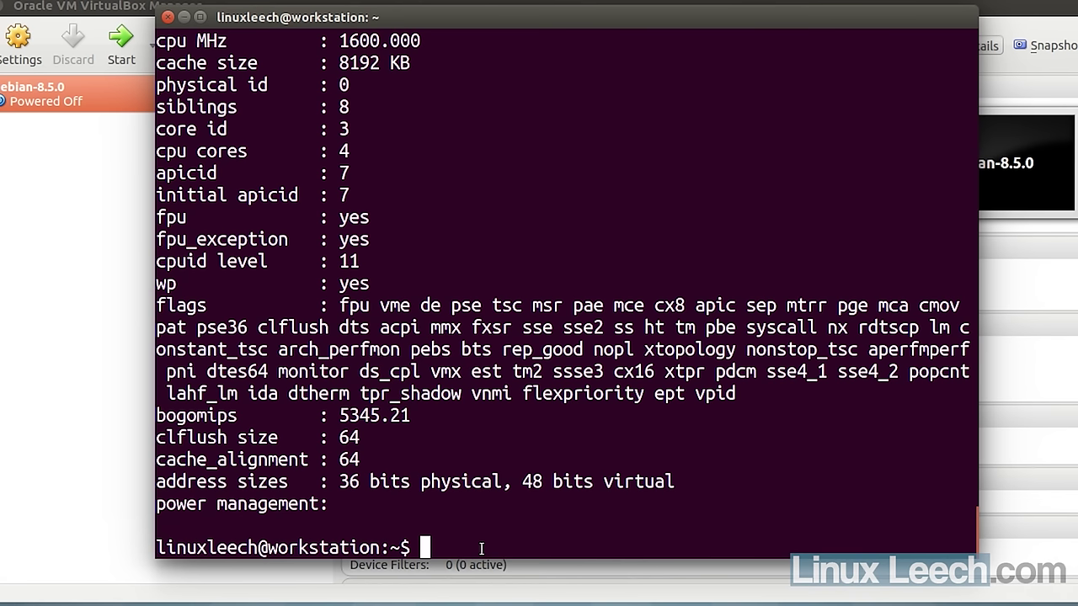
# Filter the host's /proc/cpuinfo output for vmx using grep, and highlight one vmx match in the flags
pyautogui.press('Up')
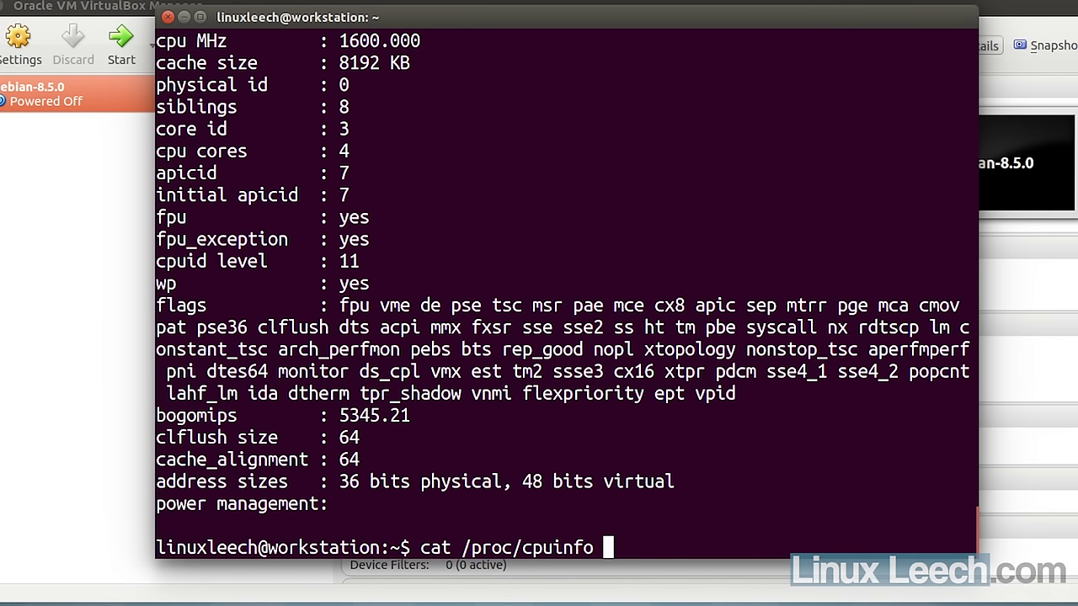
pyautogui.write('| grep ')
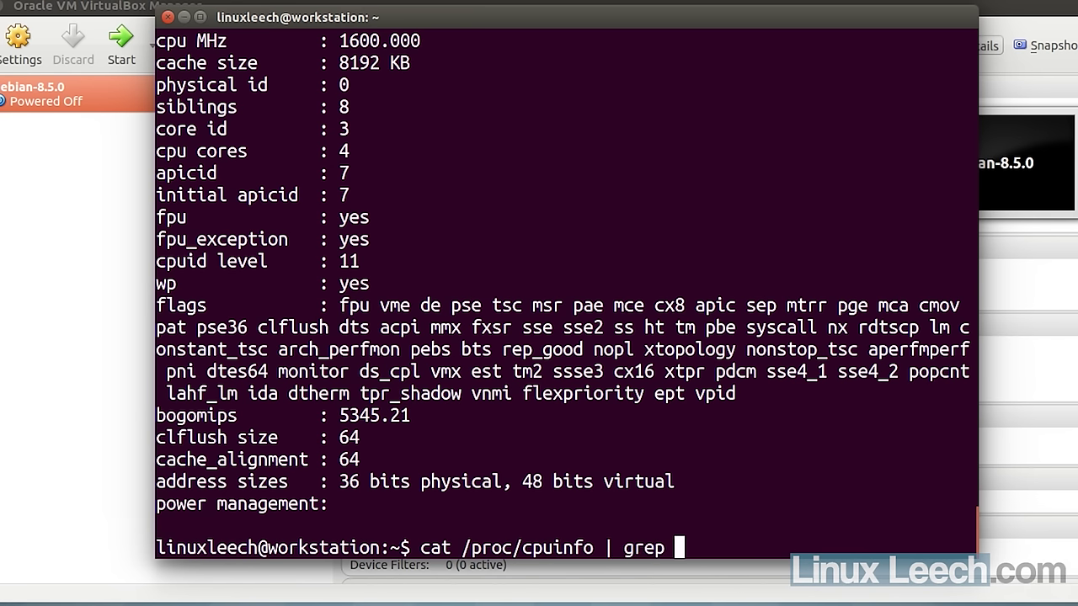
pyautogui.write('vmx')
pyautogui.press('Return')
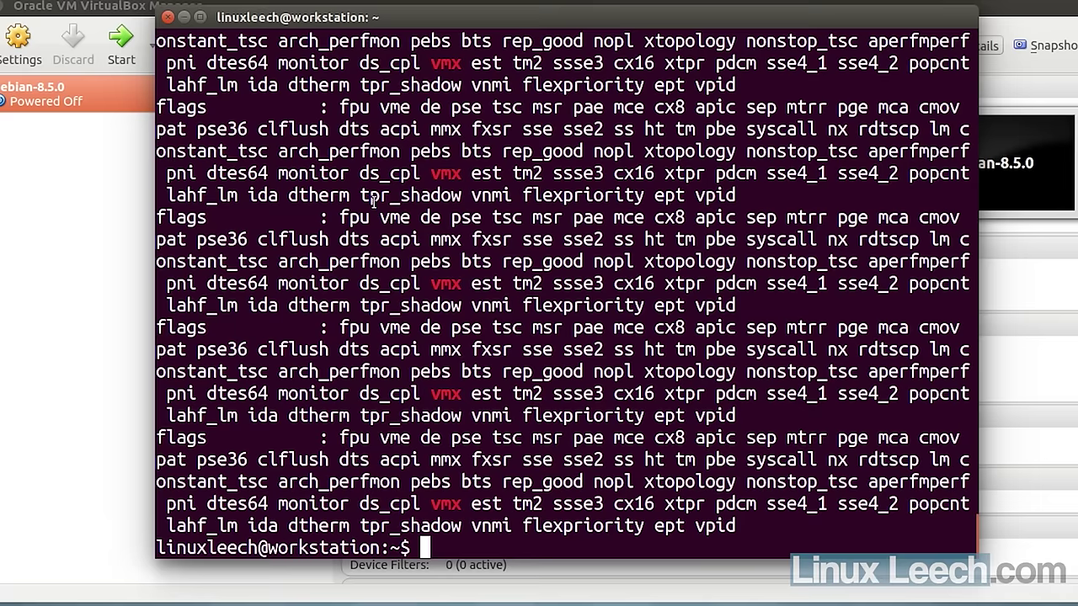
pyautogui.scroll(2, 371, 199)
pyautogui.scroll(-2, 411, 358)
pyautogui.moveTo(463, 503); pyautogui.dragTo(430, 504)
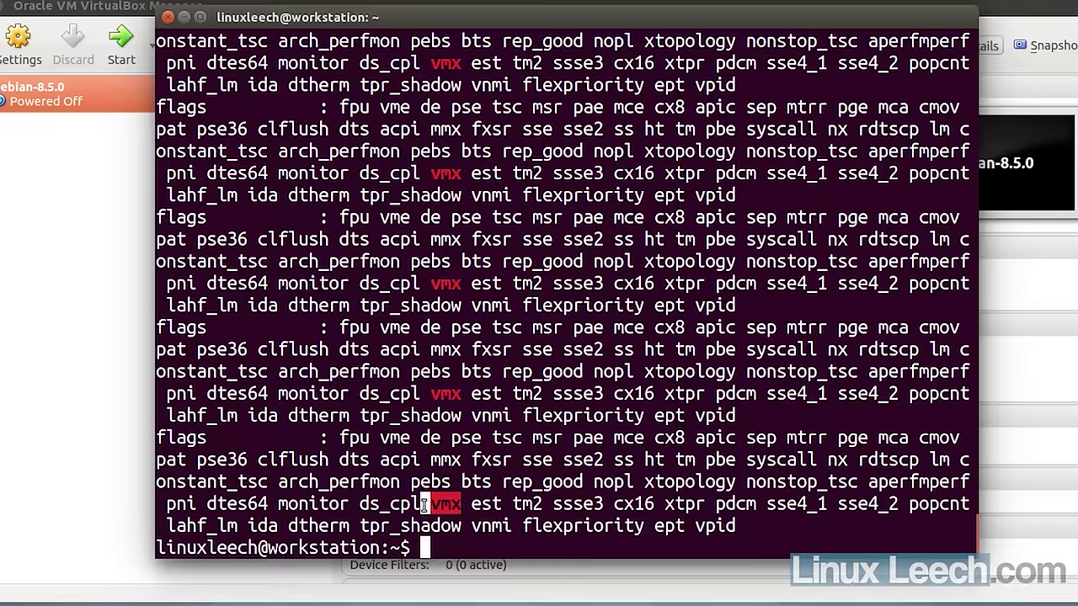
pyautogui.click(494, 548)
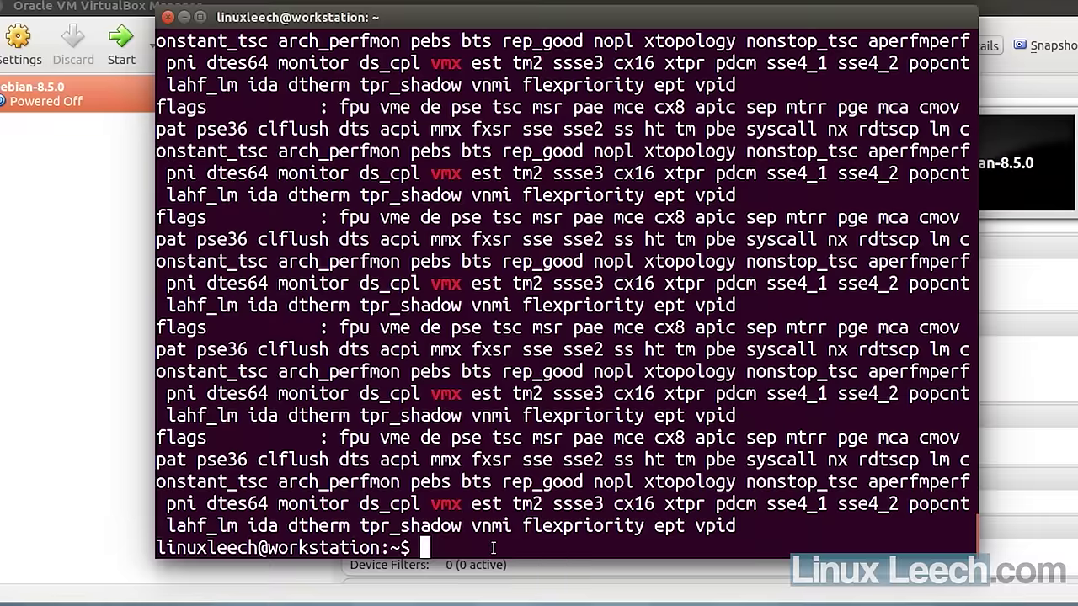
# Run cat /proc/cpuinfo | grep svm on the host, and close the terminal
pyautogui.write('svm')
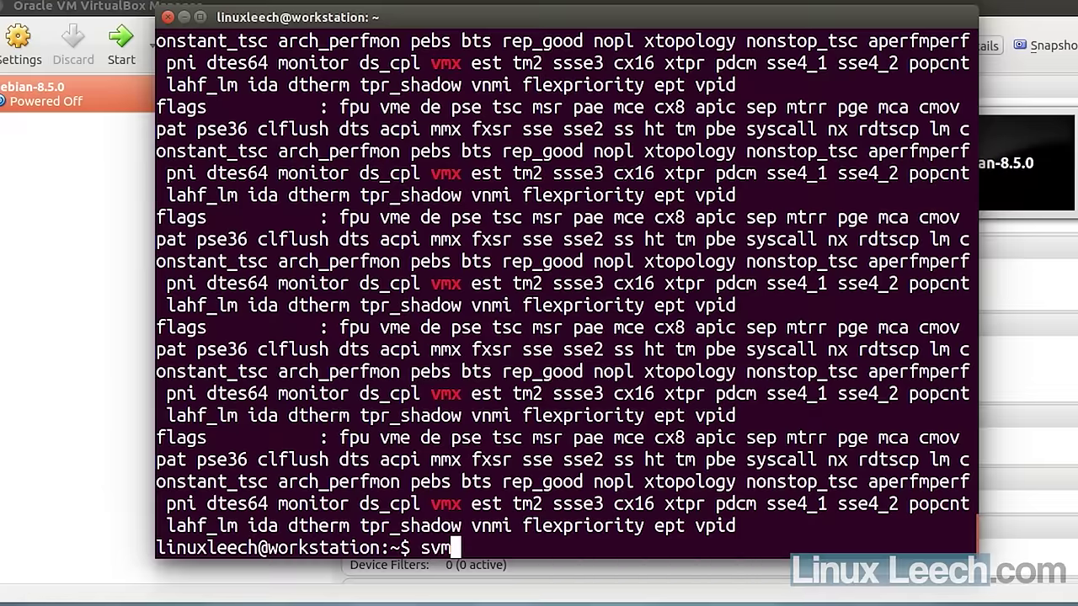
pyautogui.press('BackSpace')
pyautogui.press('BackSpace')
pyautogui.press('BackSpace')
pyautogui.press('Up')
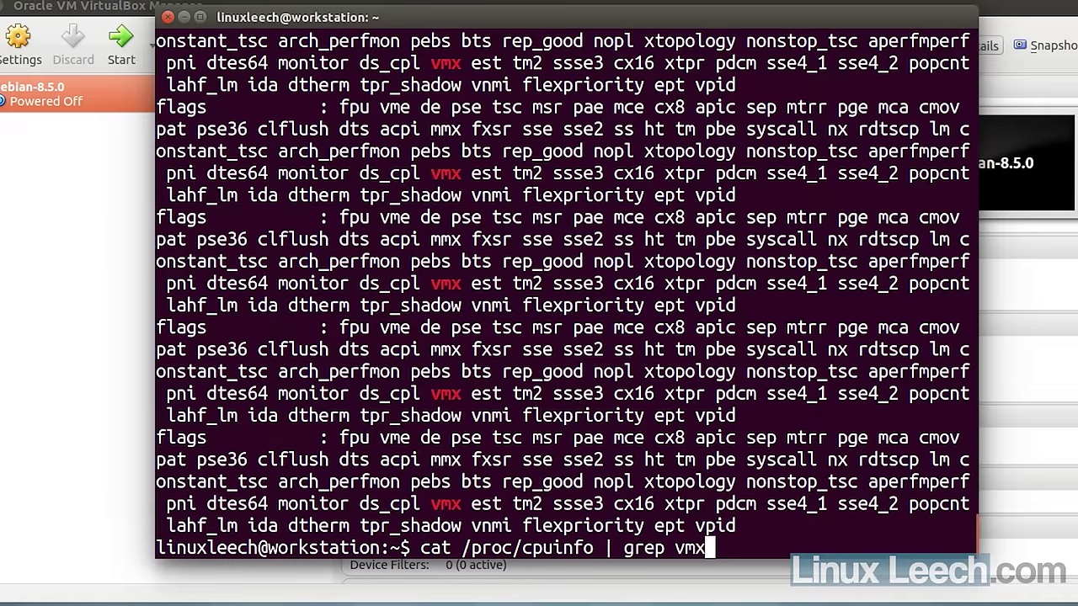
pyautogui.press('BackSpace')
pyautogui.press('BackSpace')
pyautogui.press('BackSpace')
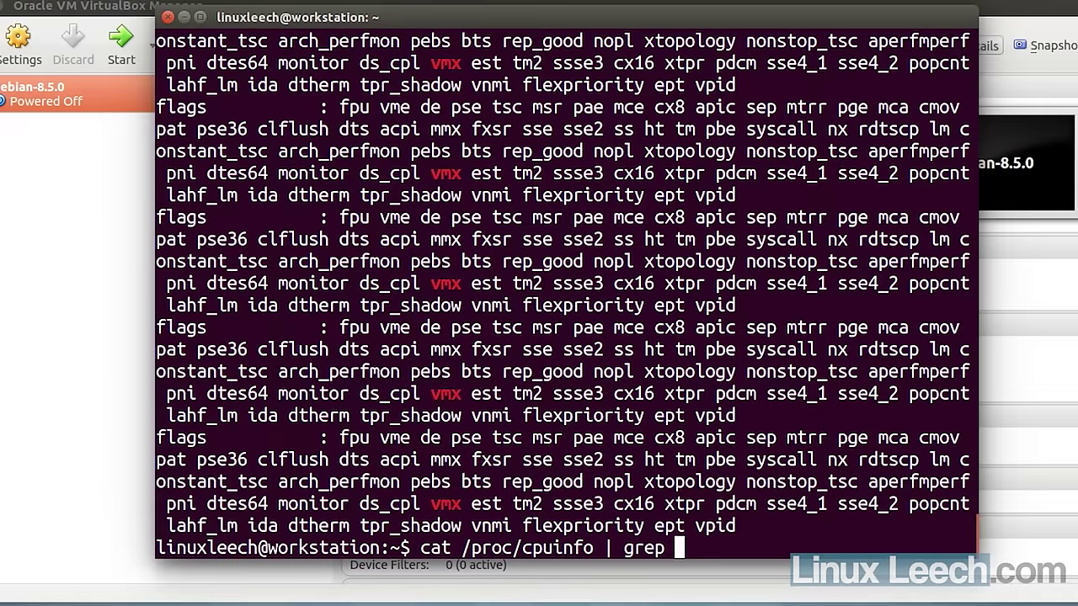
pyautogui.write('svm')
pyautogui.press('Return')
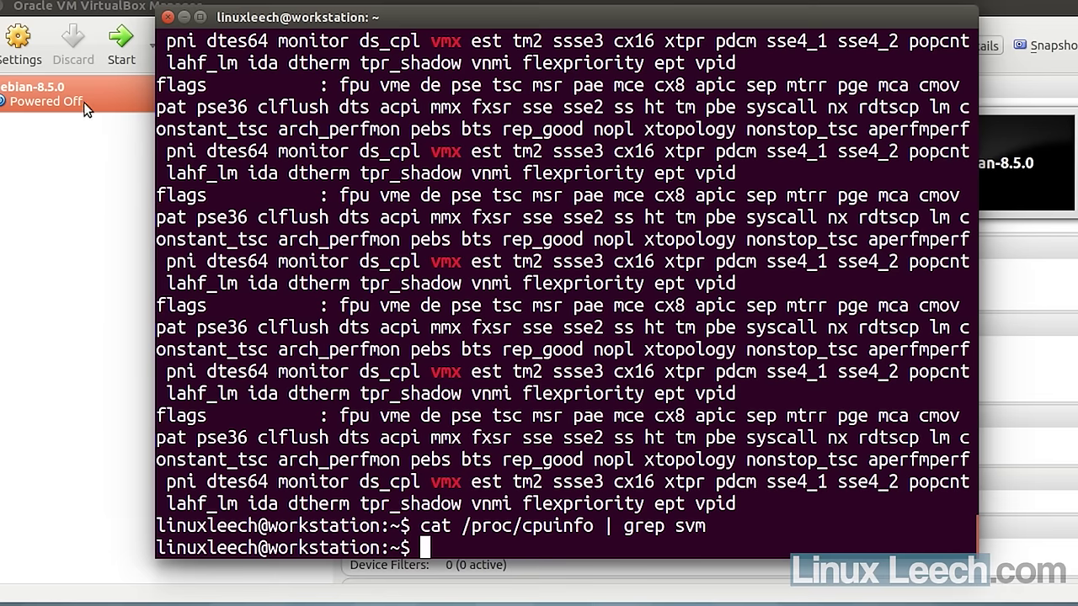
pyautogui.click(168, 18)
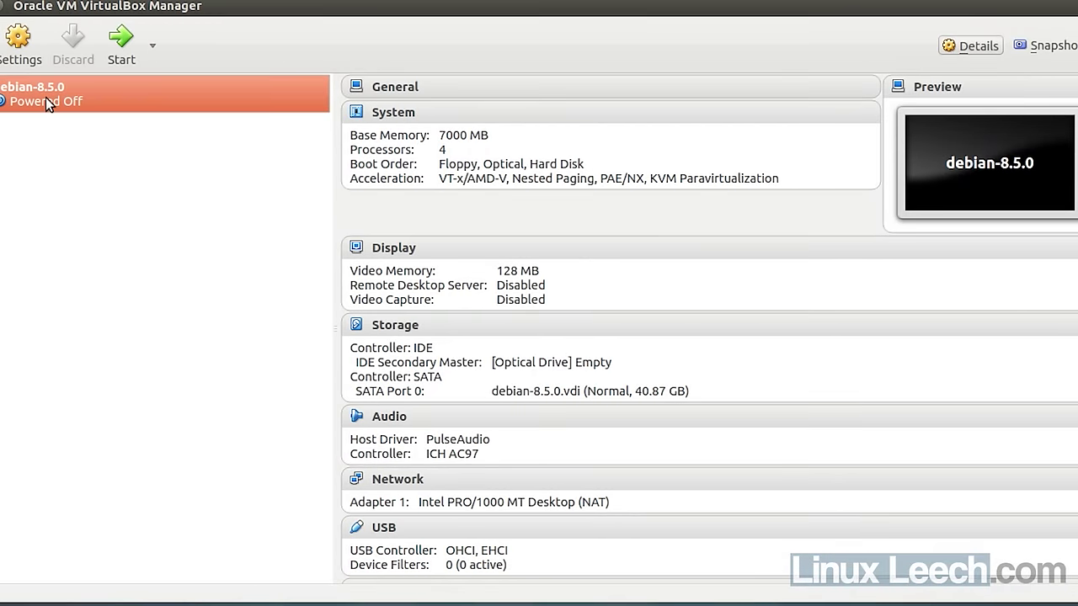
# Review the motherboard, processor and acceleration options in the debian-8.5.0 machine's System settings, and accept the dialog
pyautogui.click(400, 112)
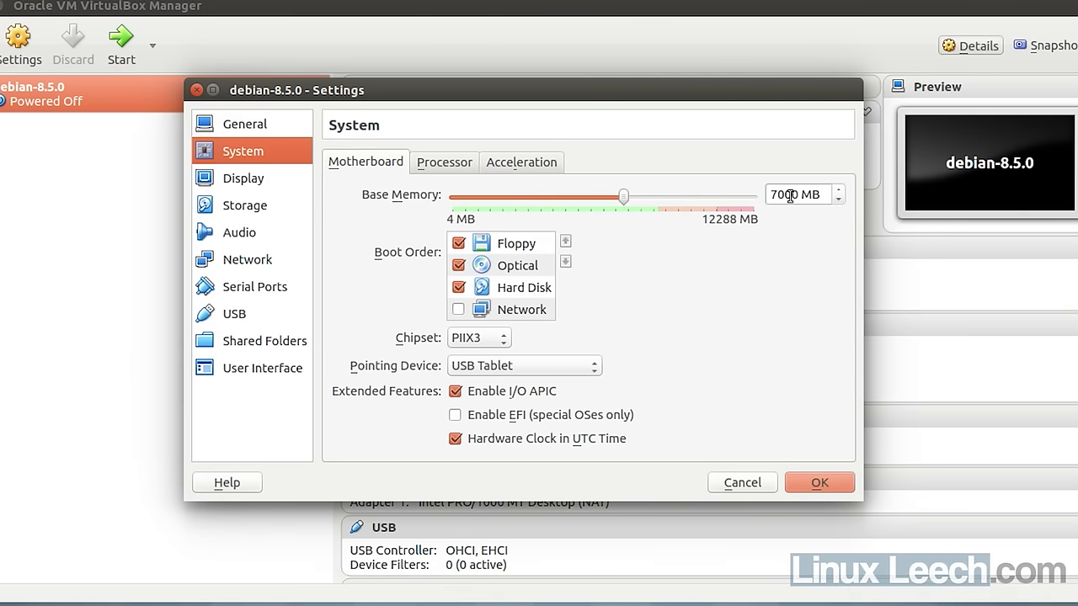
pyautogui.click(436, 163)
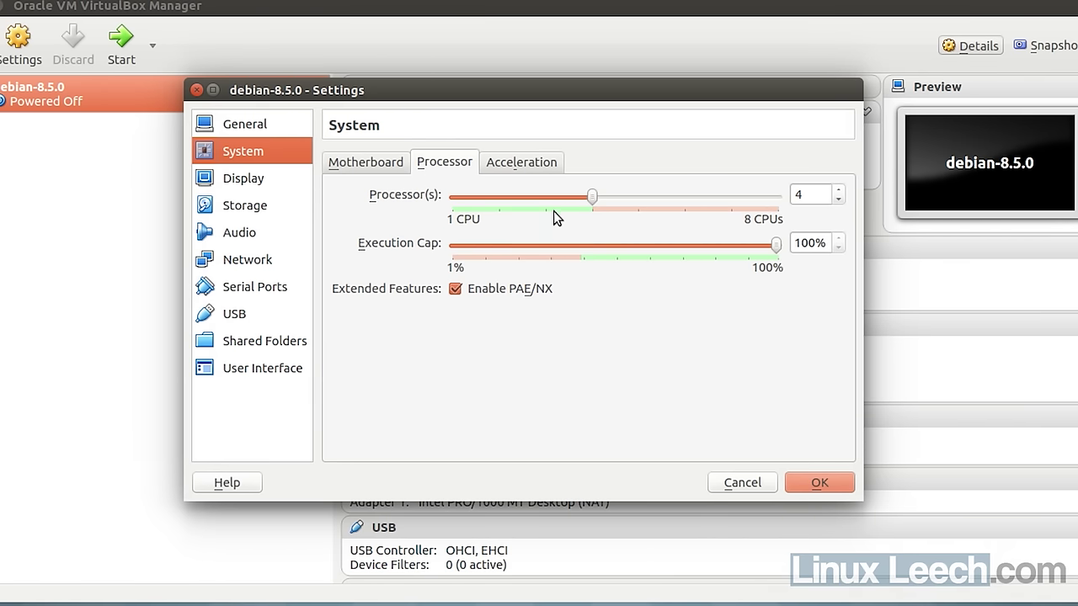
pyautogui.click(496, 162)
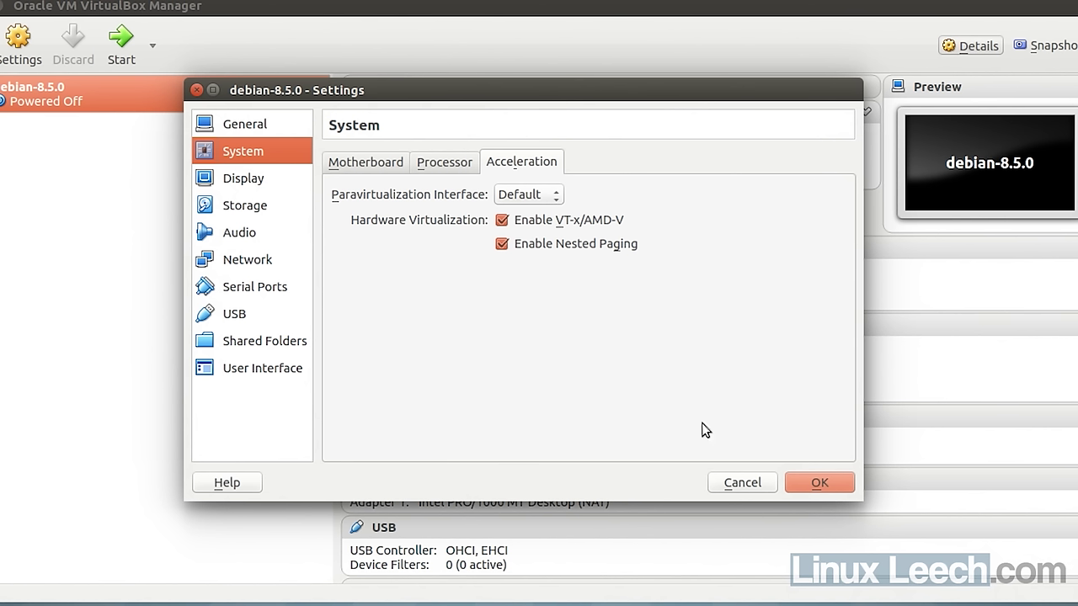
pyautogui.click(835, 485)
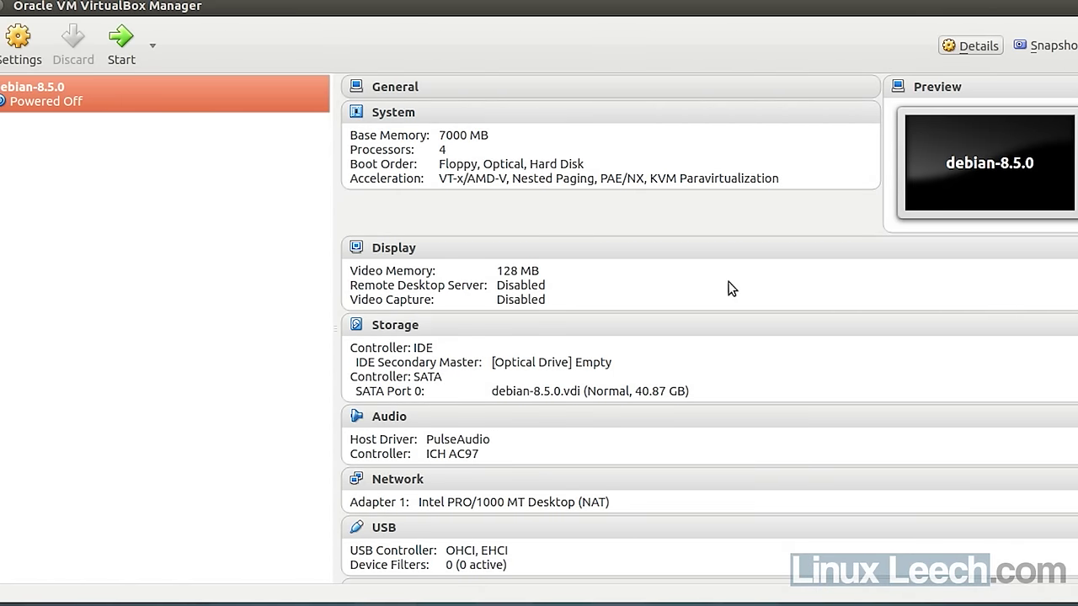
# Start the debian-8.5.0 virtual machine and open a Terminal window on its desktop
pyautogui.click(111, 64)
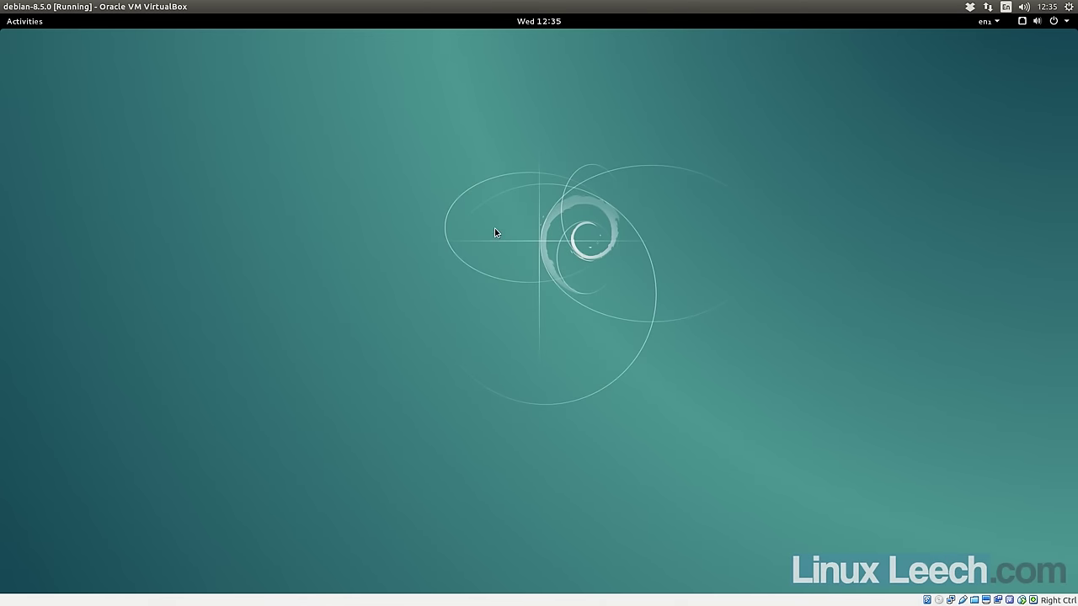
pyautogui.click(35, 24)
pyautogui.write('termi')
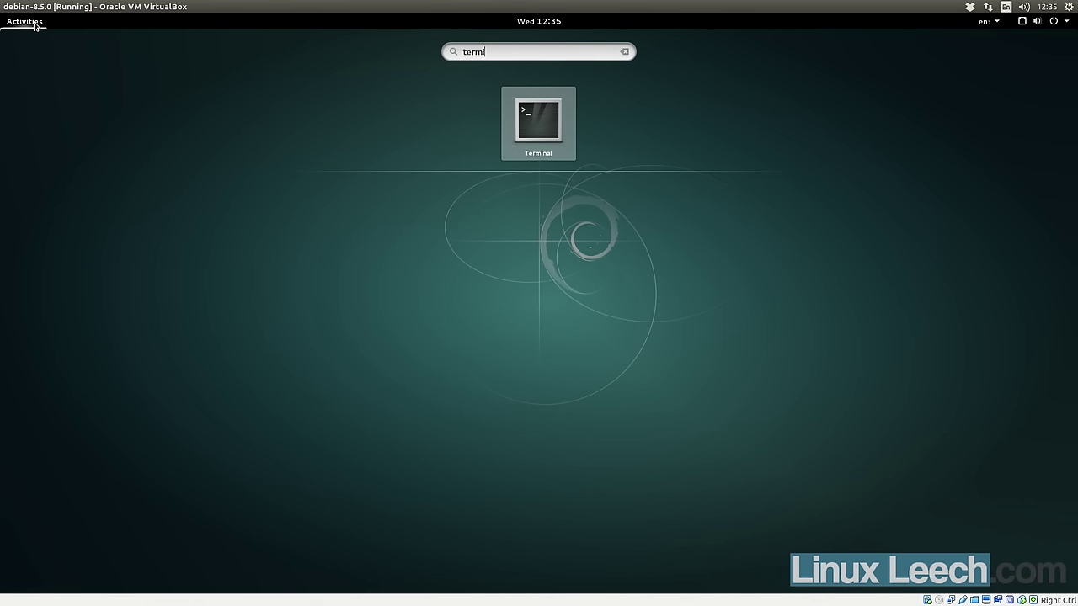
pyautogui.press('Return')
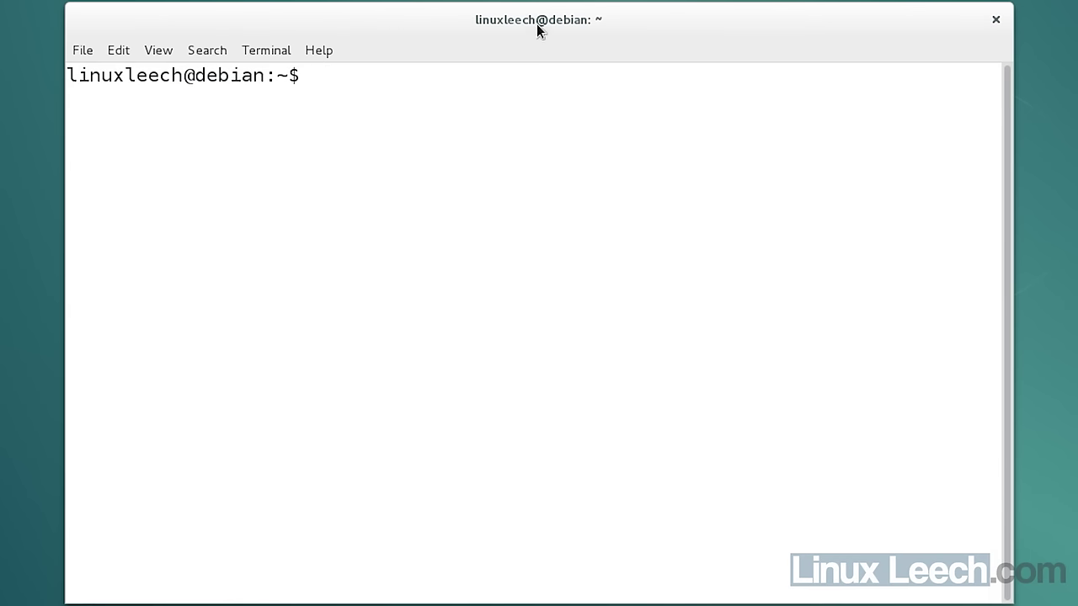
pyautogui.moveTo(421, 141); pyautogui.dragTo(455, 142)
pyautogui.moveTo(589, 32); pyautogui.dragTo(563, 18)
# Display /proc/cpuinfo with cat in the Debian guest, and examine the CPU model name and flags
pyautogui.write('cat ')
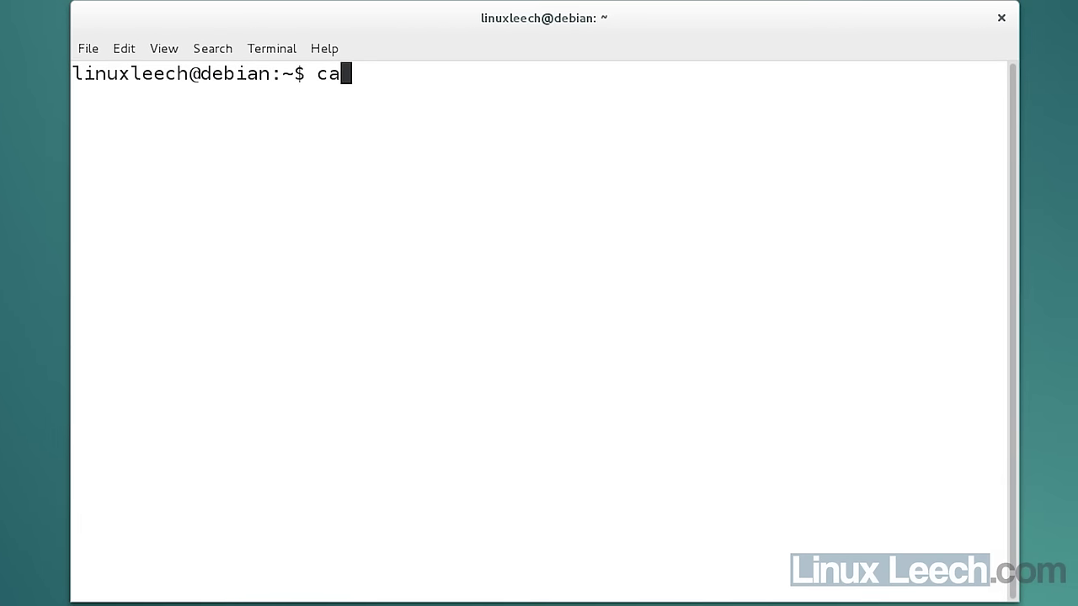
pyautogui.write('/proc/cpu')
pyautogui.press('Tab')
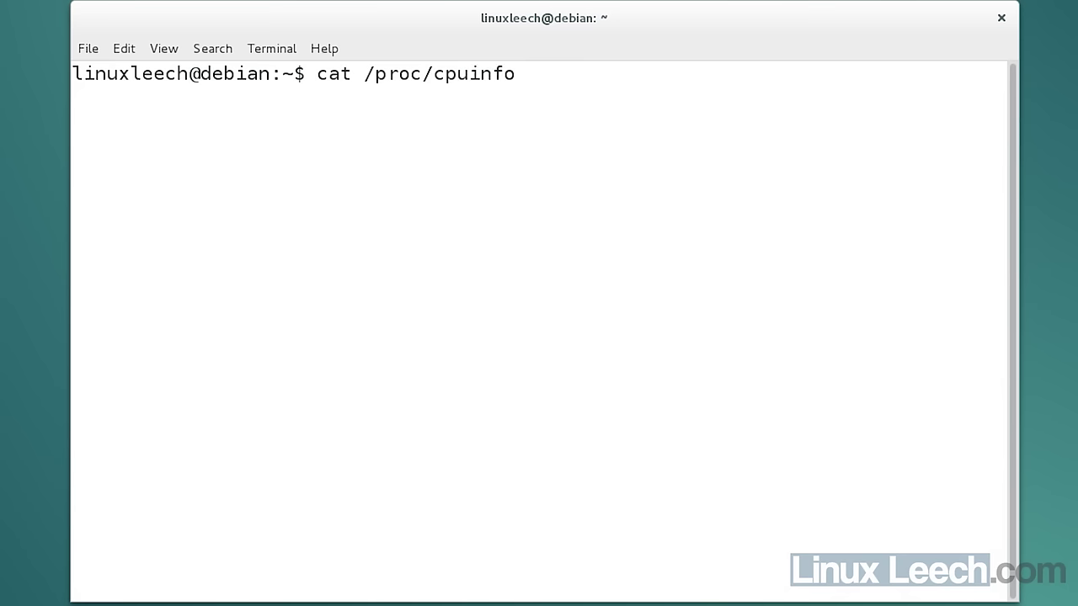
pyautogui.press('Return')
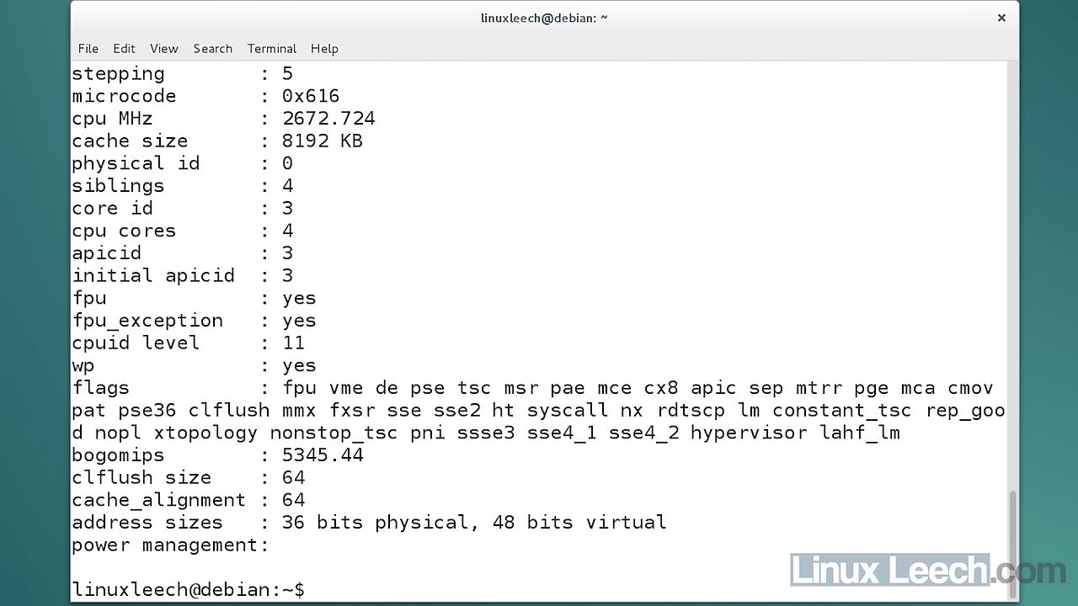
pyautogui.scroll(2, 505, 260)
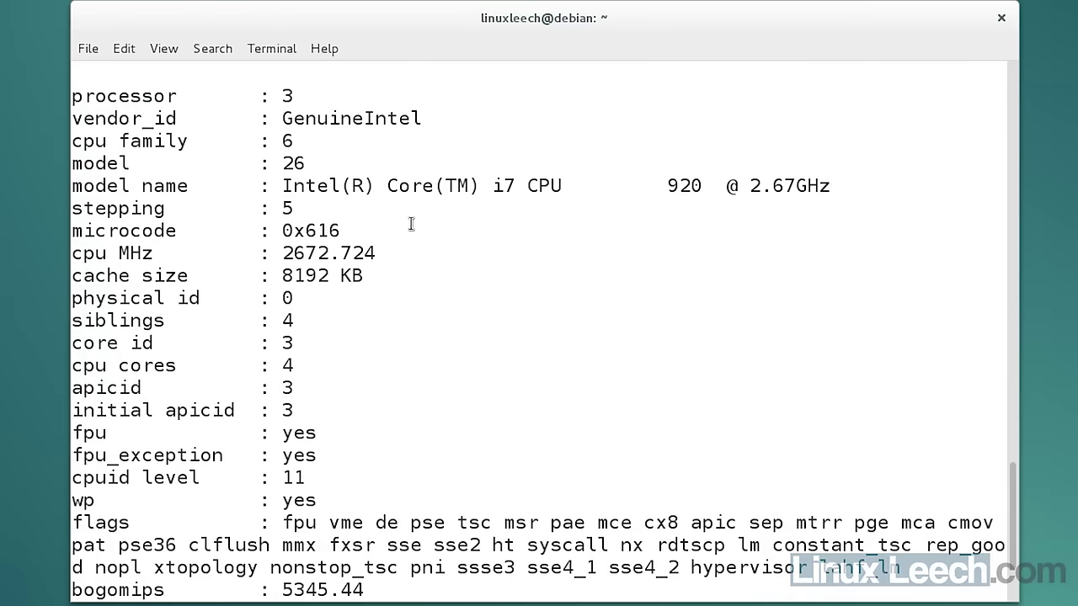
pyautogui.moveTo(484, 187); pyautogui.dragTo(572, 186)
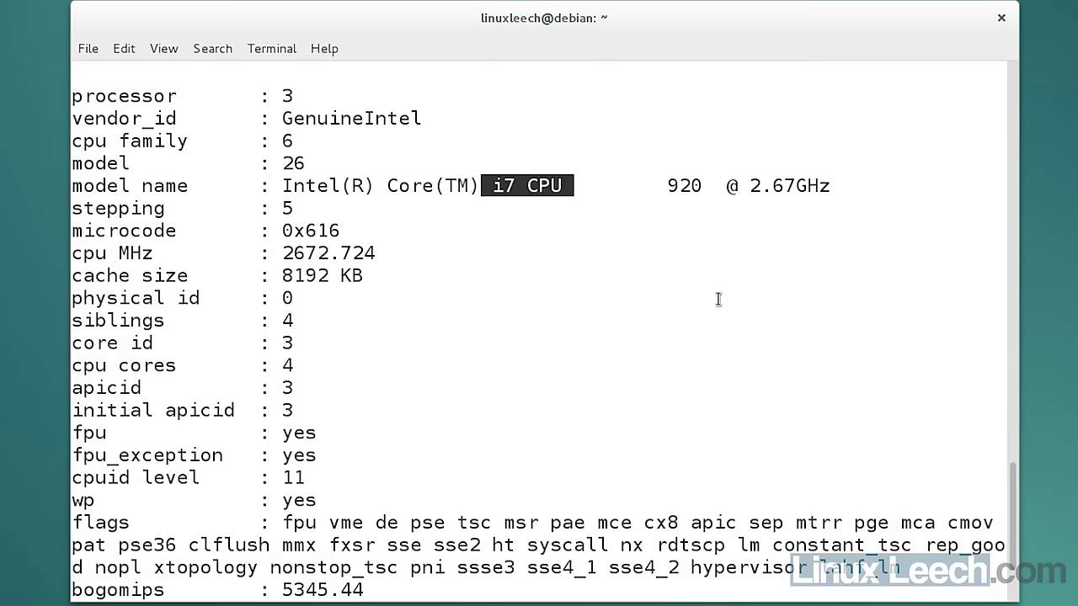
pyautogui.scroll(-2, 693, 303)
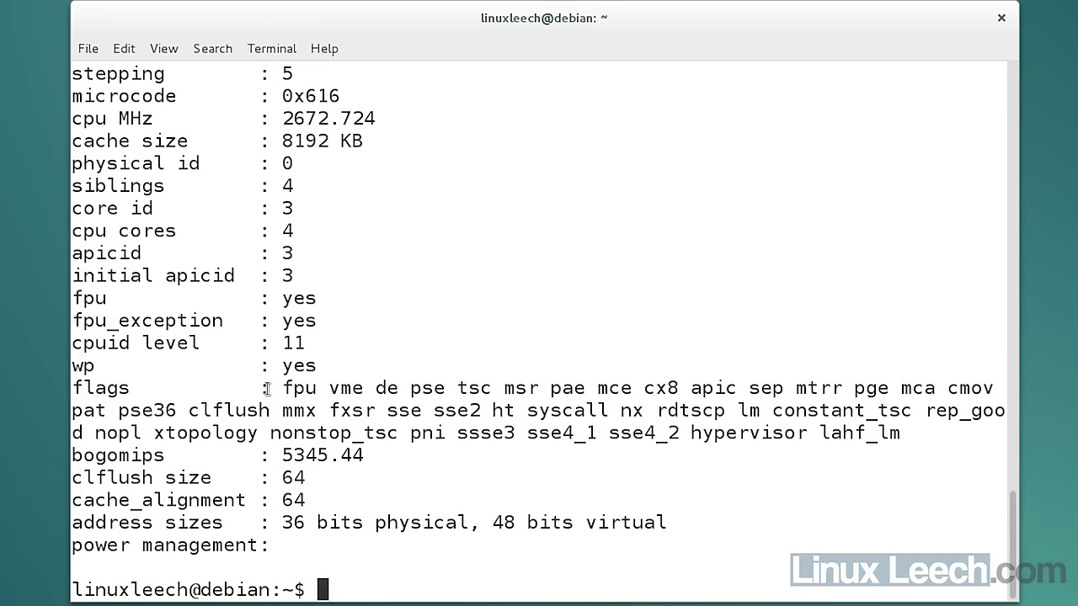
pyautogui.moveTo(289, 388); pyautogui.dragTo(926, 455)
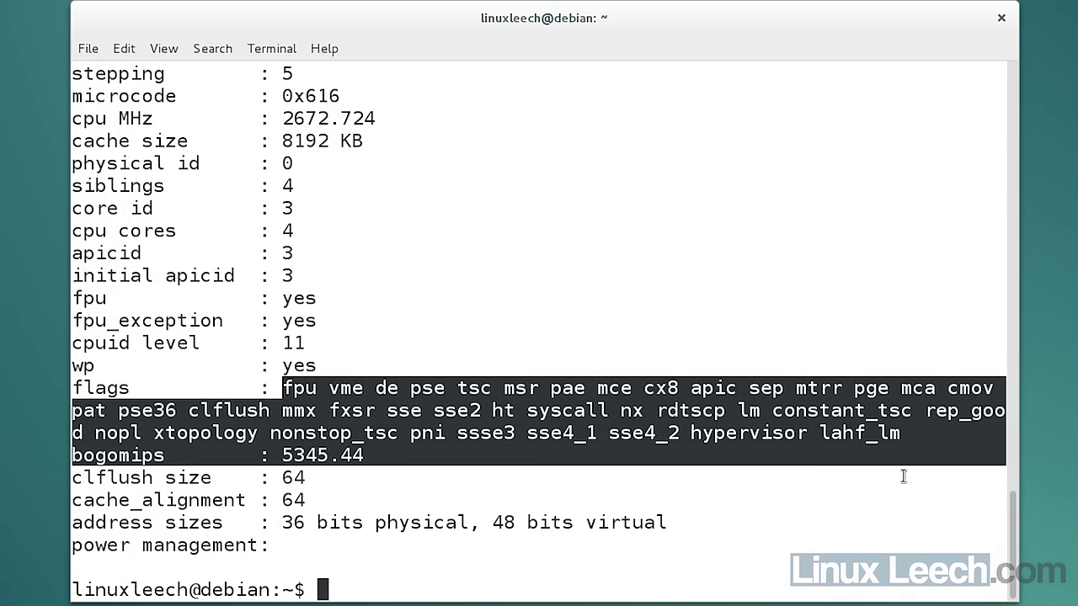
pyautogui.click(903, 476)
# Run cat /proc/cpuinfo | grep vmx in the Debian guest, and close the terminal
pyautogui.press('Up')
pyautogui.write('|')
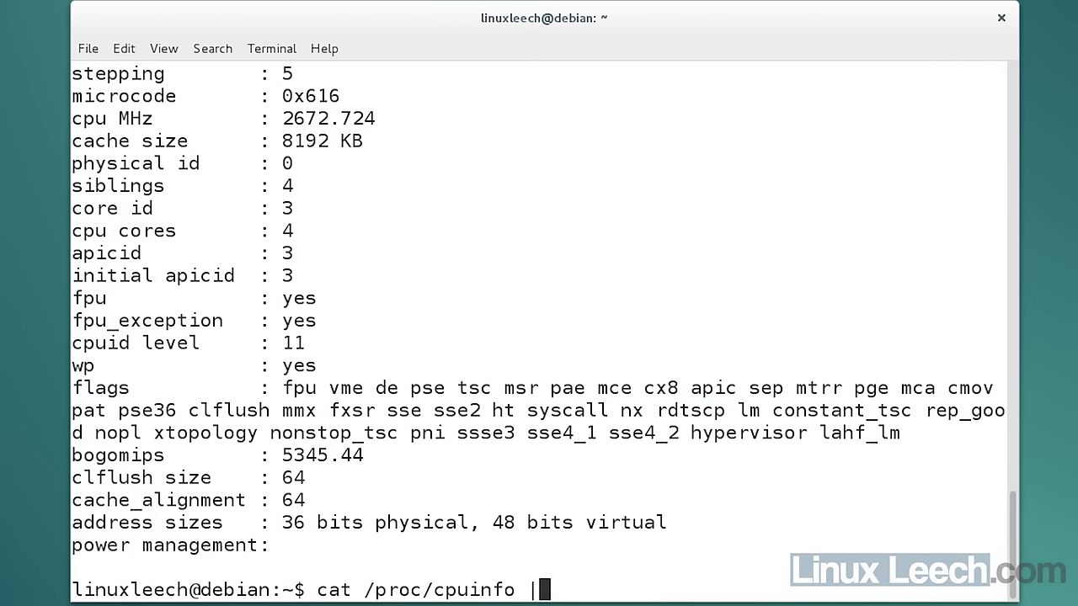
pyautogui.write(' grep vmx')
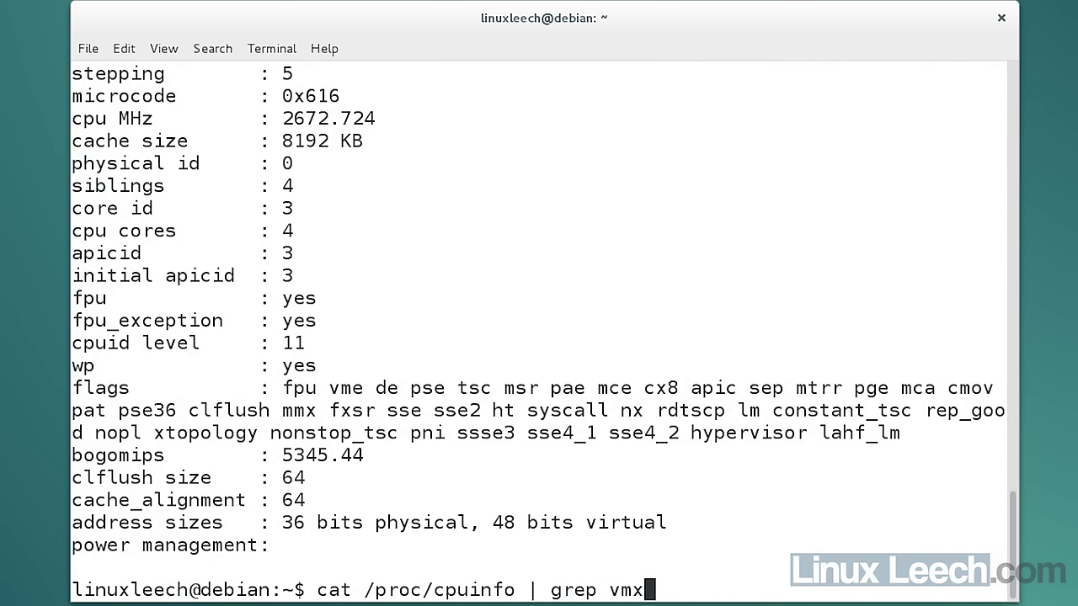
pyautogui.press('Return')
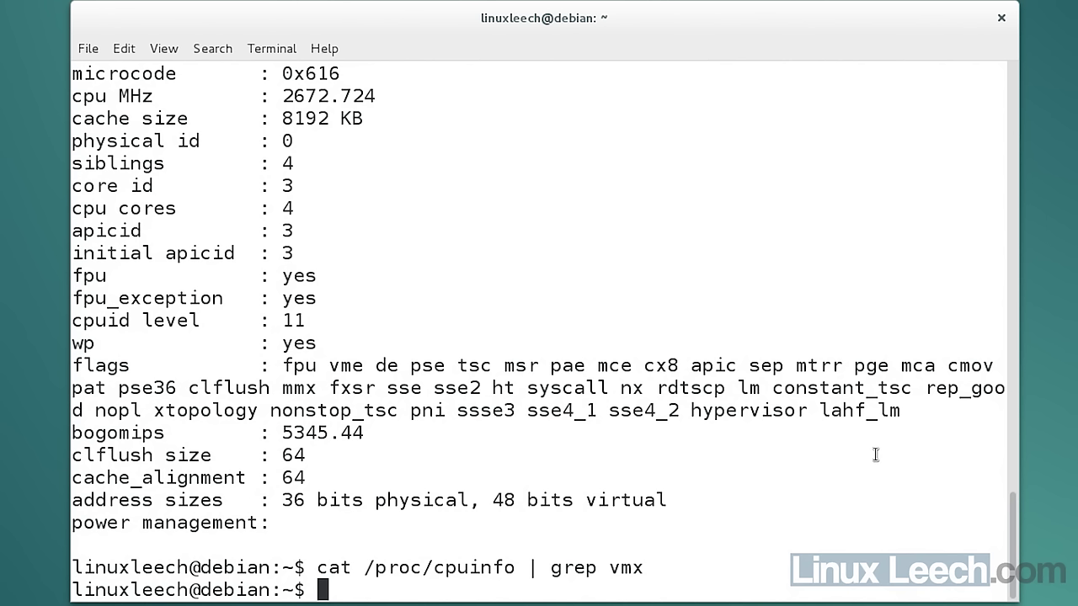
pyautogui.click(1001, 18)
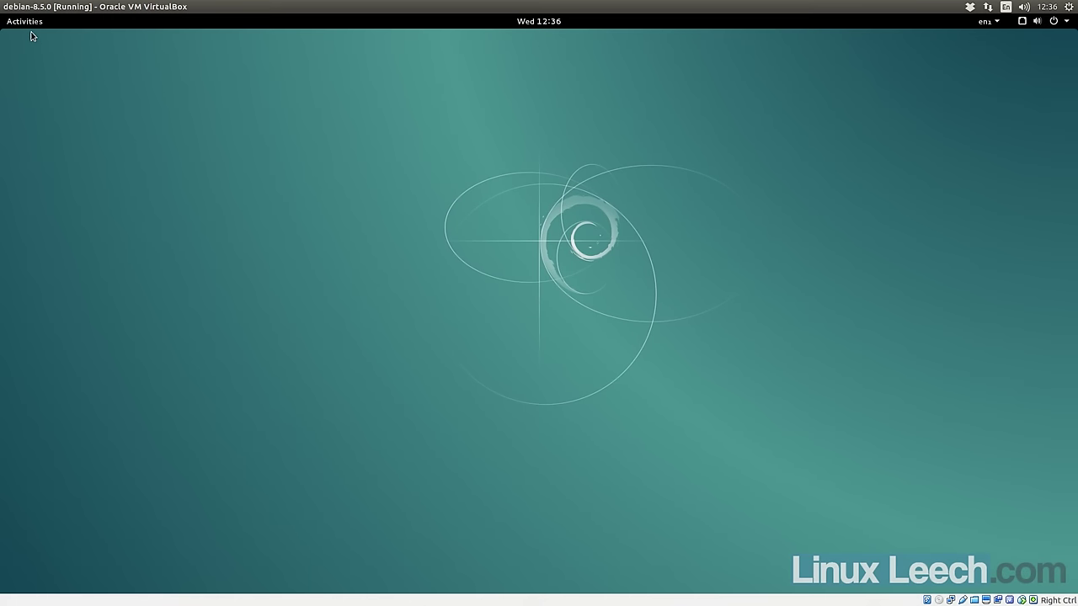
# Search for "vir" in the guest's applications and launch Oracle VM VirtualBox
pyautogui.click(23, 21)
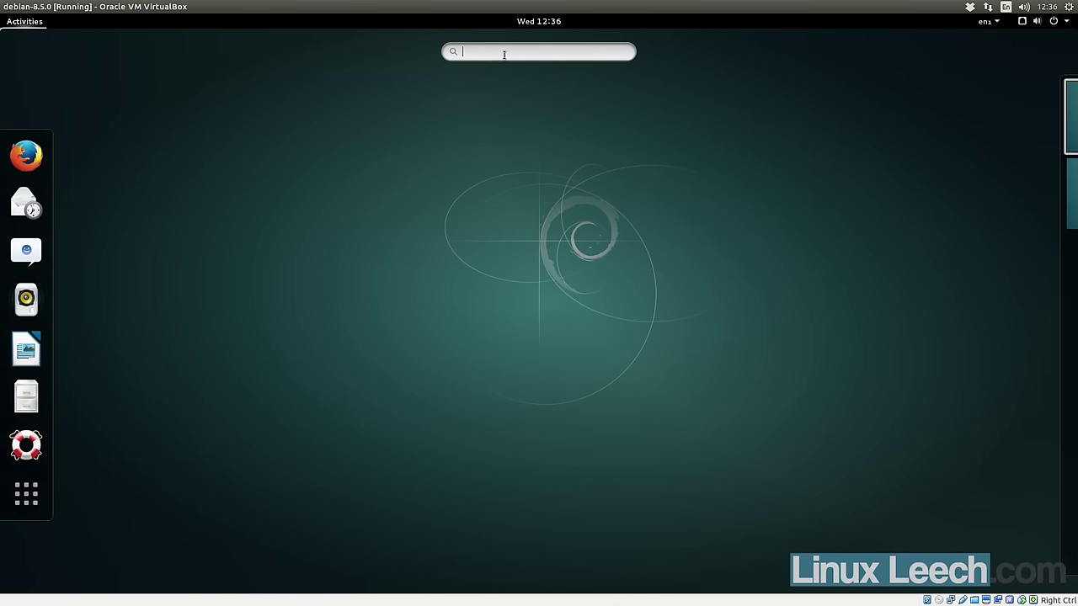
pyautogui.write('vir')
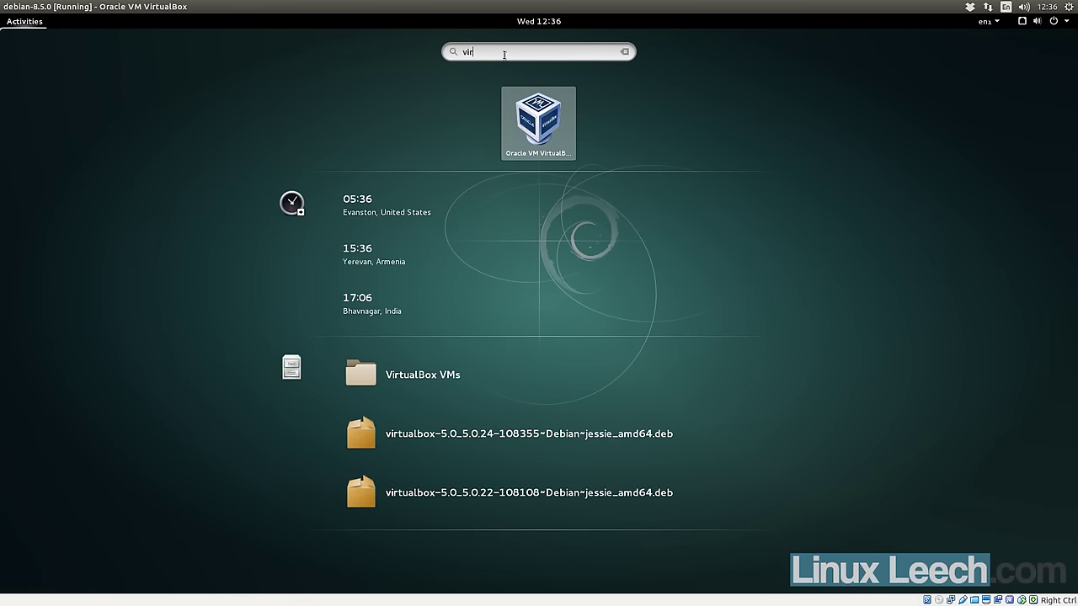
pyautogui.press('Return')
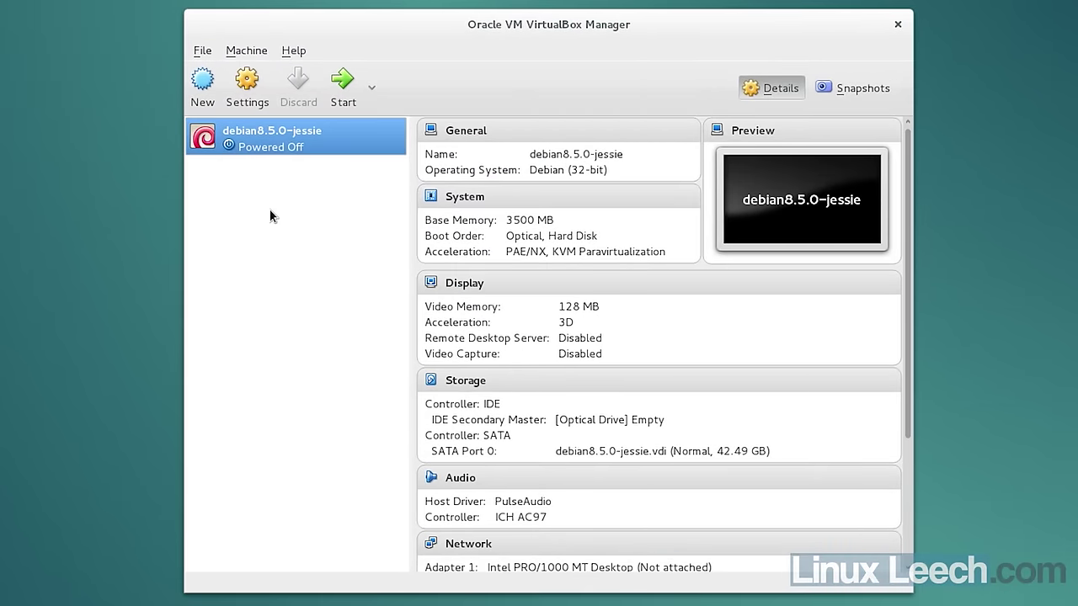
# Review the motherboard and processor options in the debian8.5.0-jessie machine's System settings, and accept the dialog
pyautogui.click(469, 198)
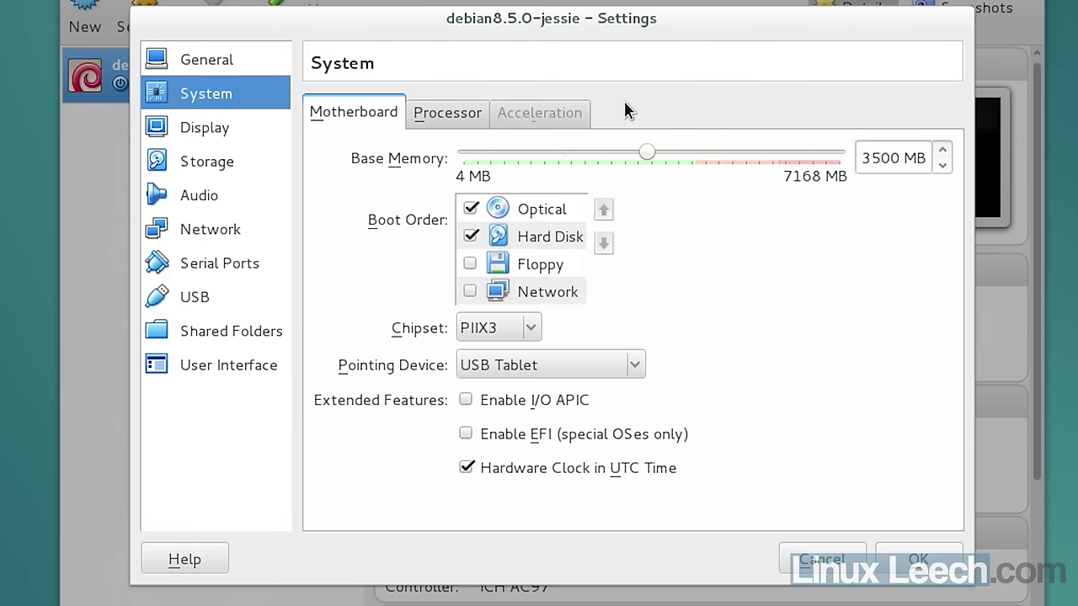
pyautogui.click(438, 118)
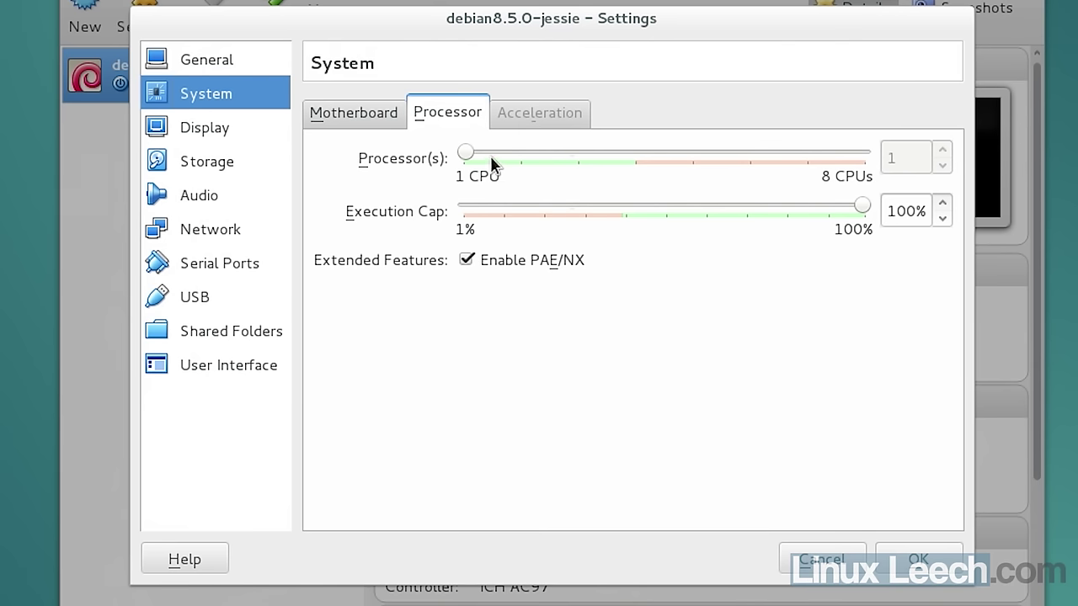
pyautogui.hotkey('ctrl', 'shift', 'Tab')
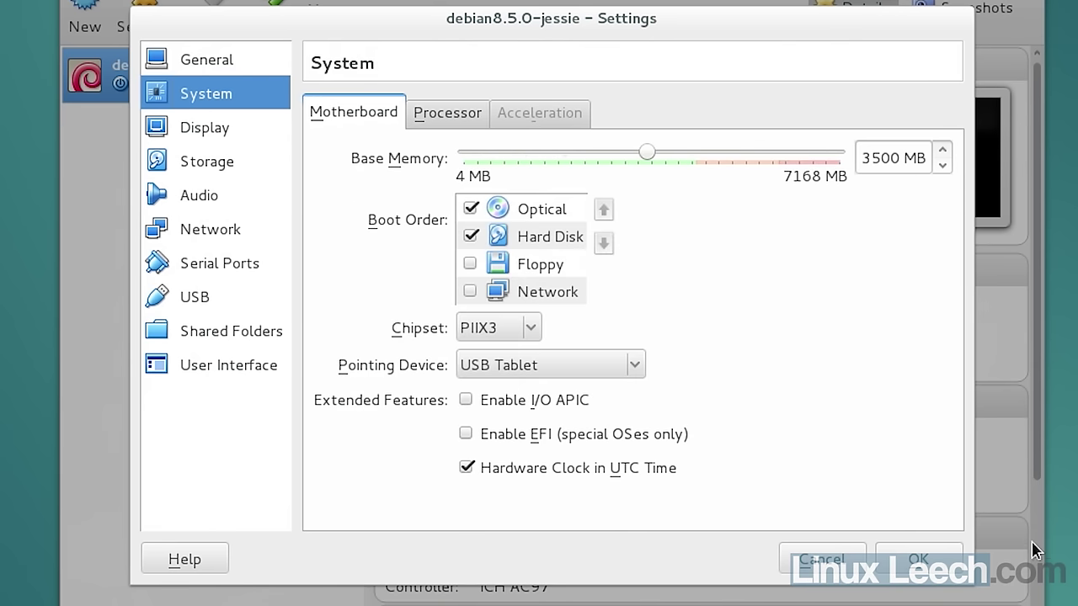
pyautogui.click(927, 559)
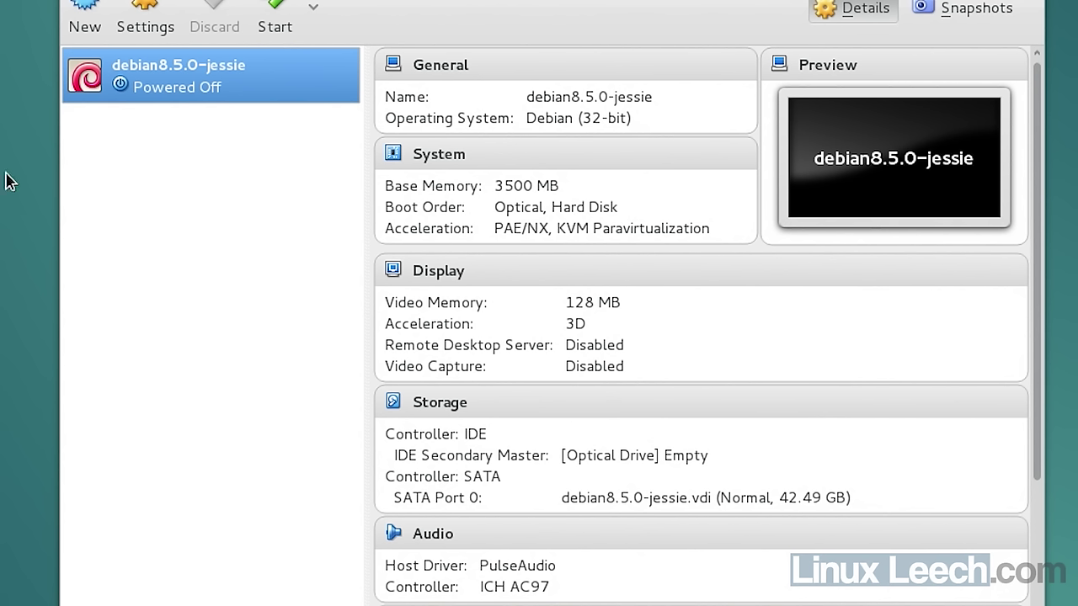
# Review the Windows and Linux versions offered when creating a new virtual machine, and cancel the creation
pyautogui.click(85, 12)
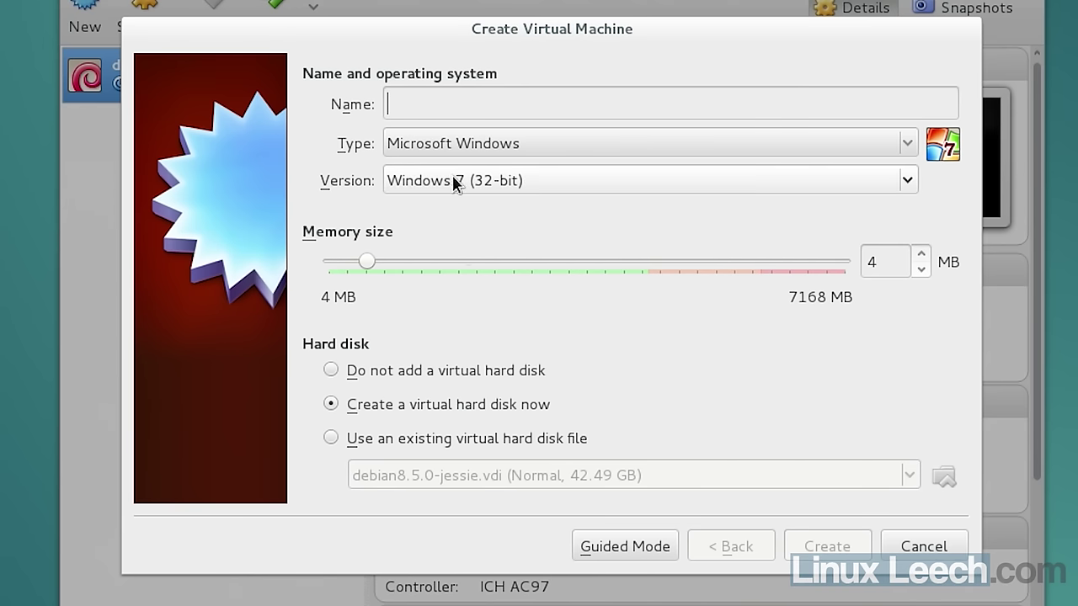
pyautogui.click(842, 187)
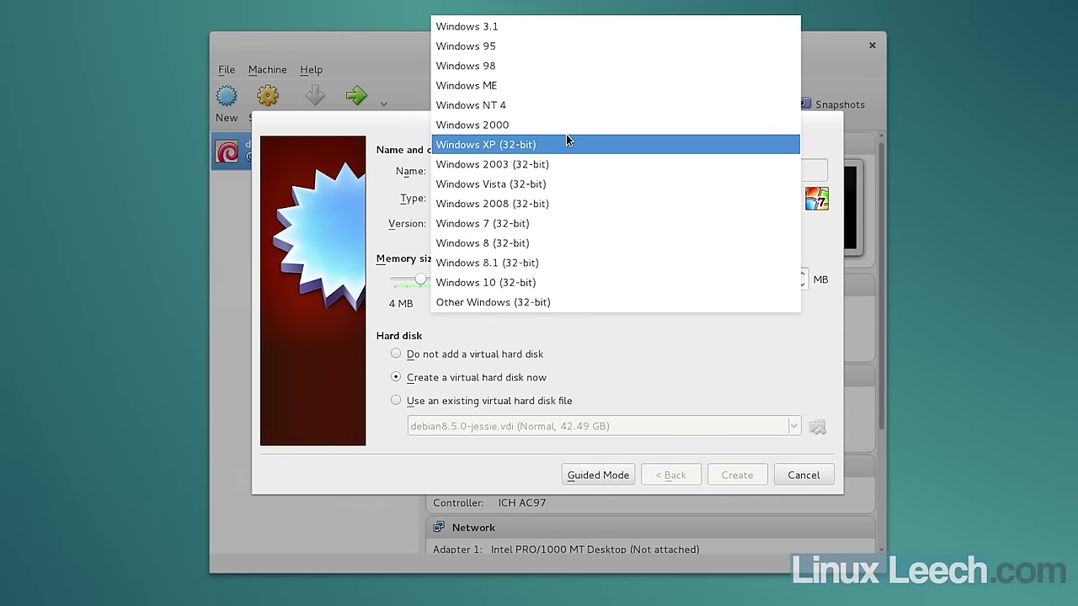
pyautogui.click(614, 329)
pyautogui.click(562, 199)
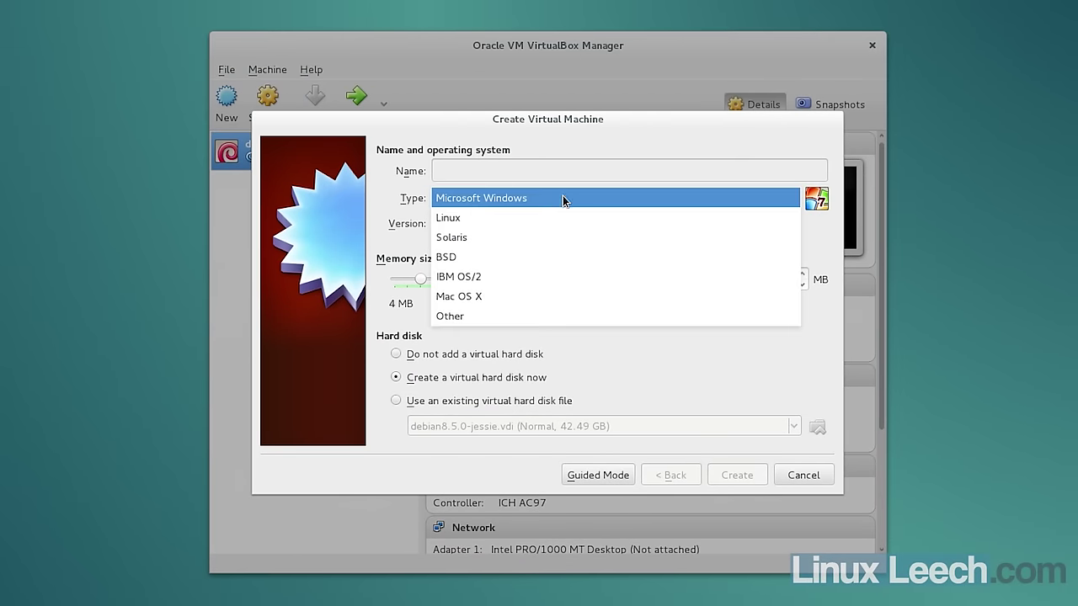
pyautogui.click(581, 224)
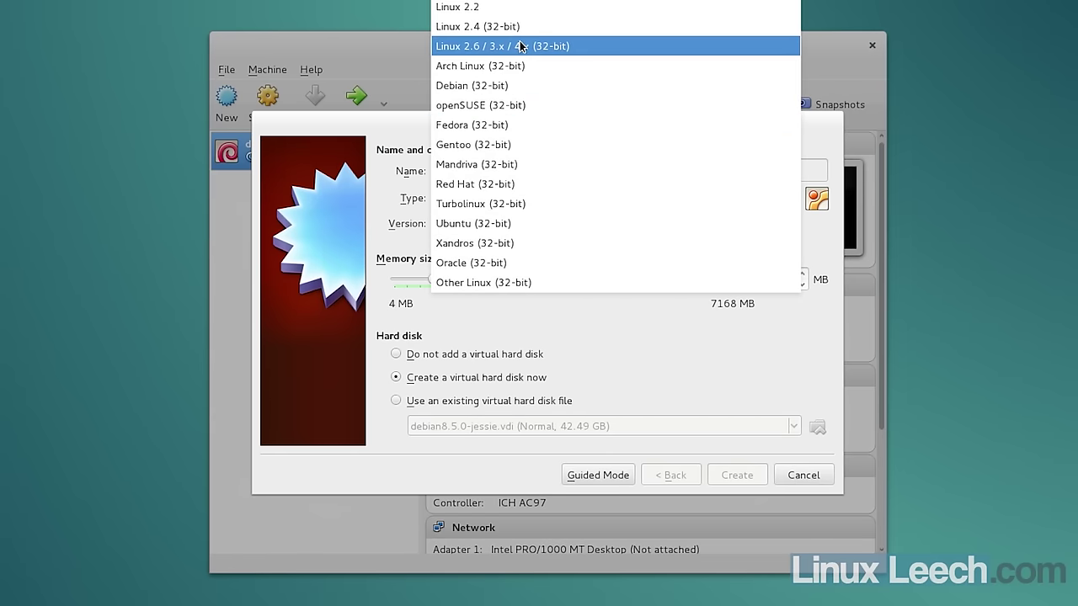
pyautogui.click(618, 378)
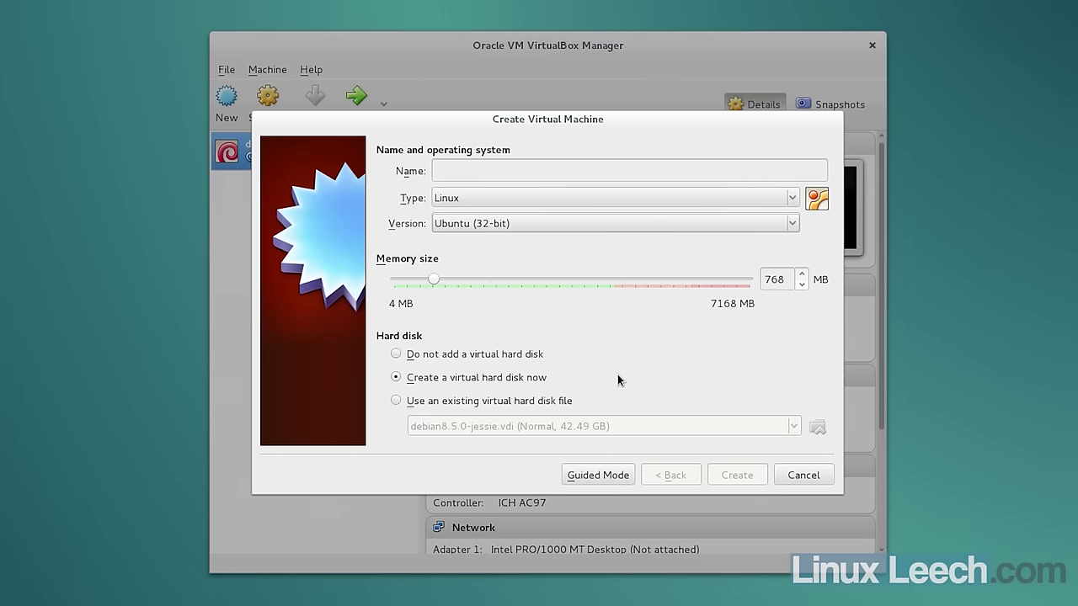
pyautogui.click(796, 476)
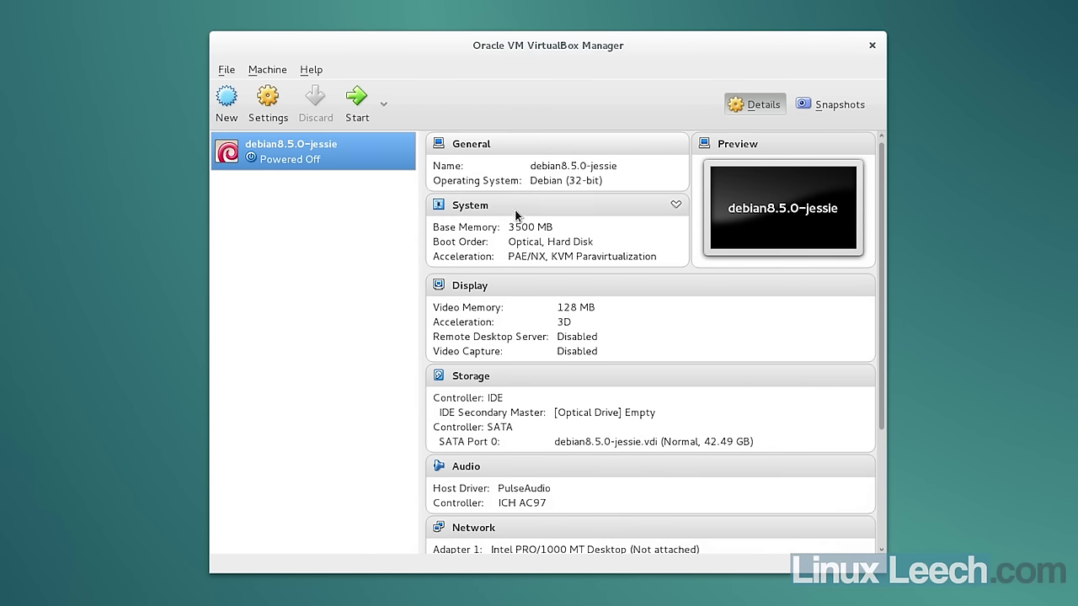
# Set the debian8.5.0-jessie machine's base memory to 4000 MB and accept the settings
pyautogui.click(467, 205)
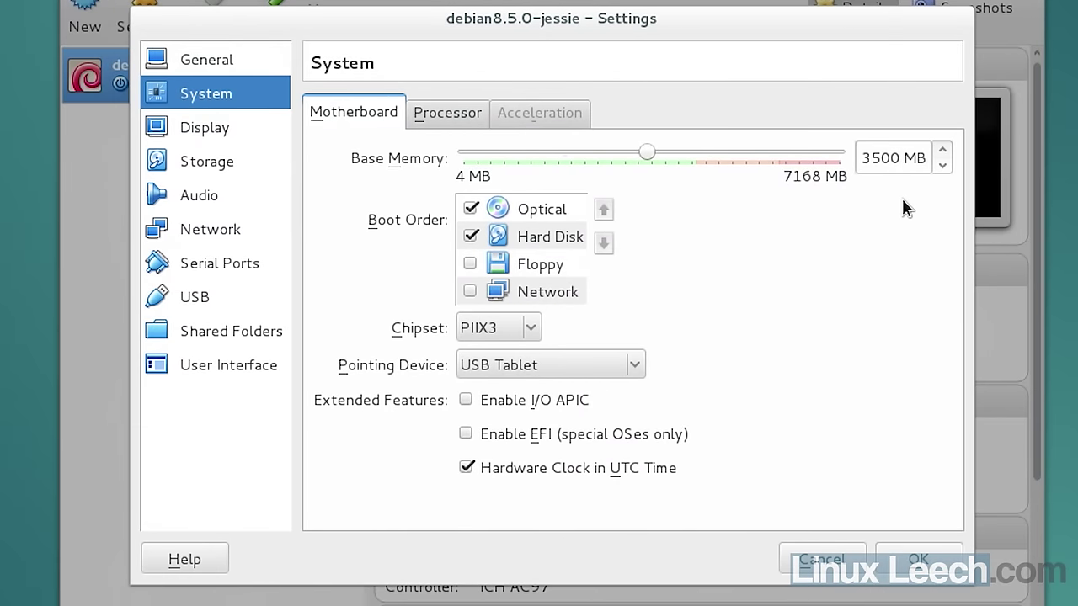
pyautogui.press('BackSpace')
pyautogui.press('BackSpace')
pyautogui.press('BackSpace')
pyautogui.press('BackSpace')
pyautogui.write('4000')
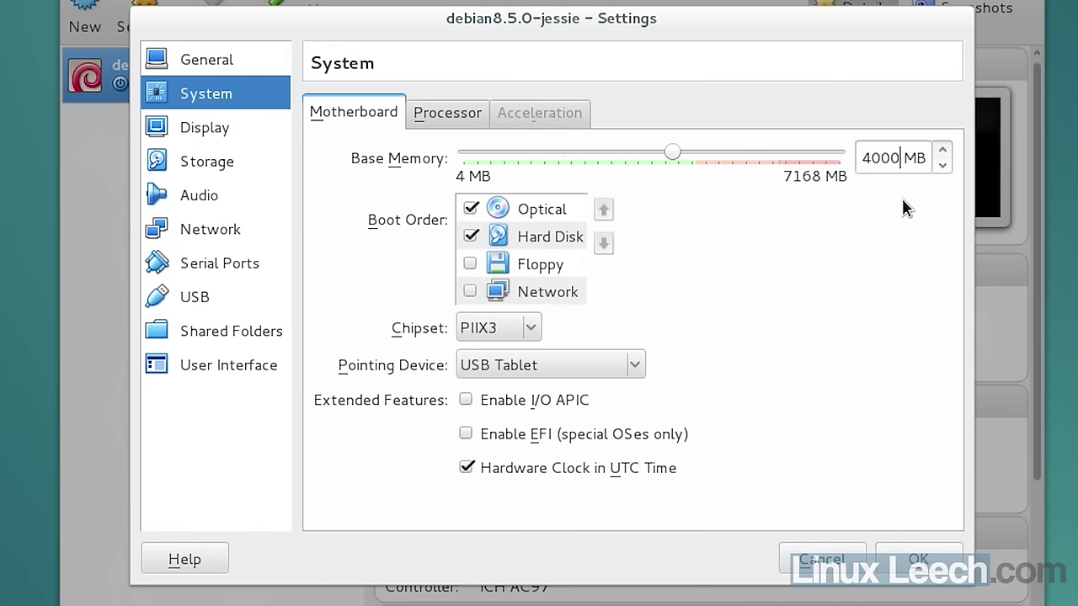
pyautogui.click(902, 562)
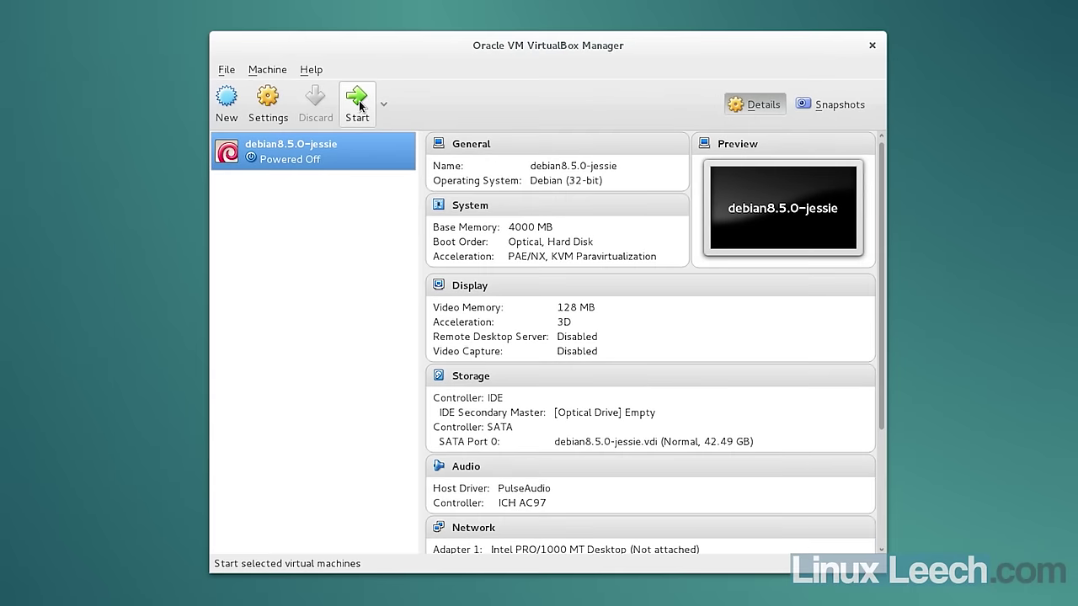
# Try to start the debian8.5.0-jessie machine, expand the error details, and dismiss the error
pyautogui.click(357, 99)
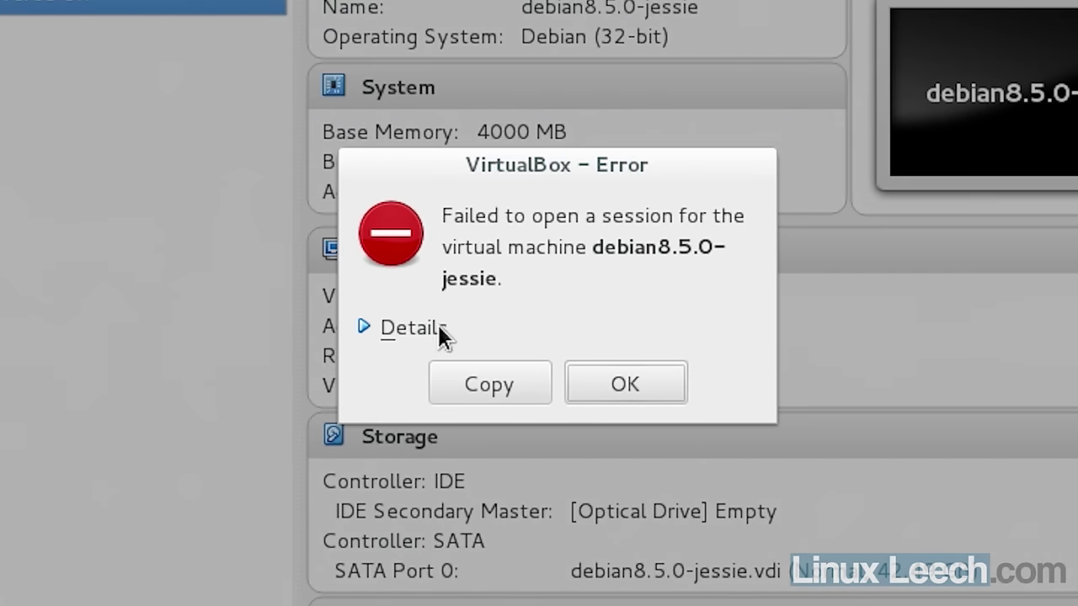
pyautogui.click(411, 329)
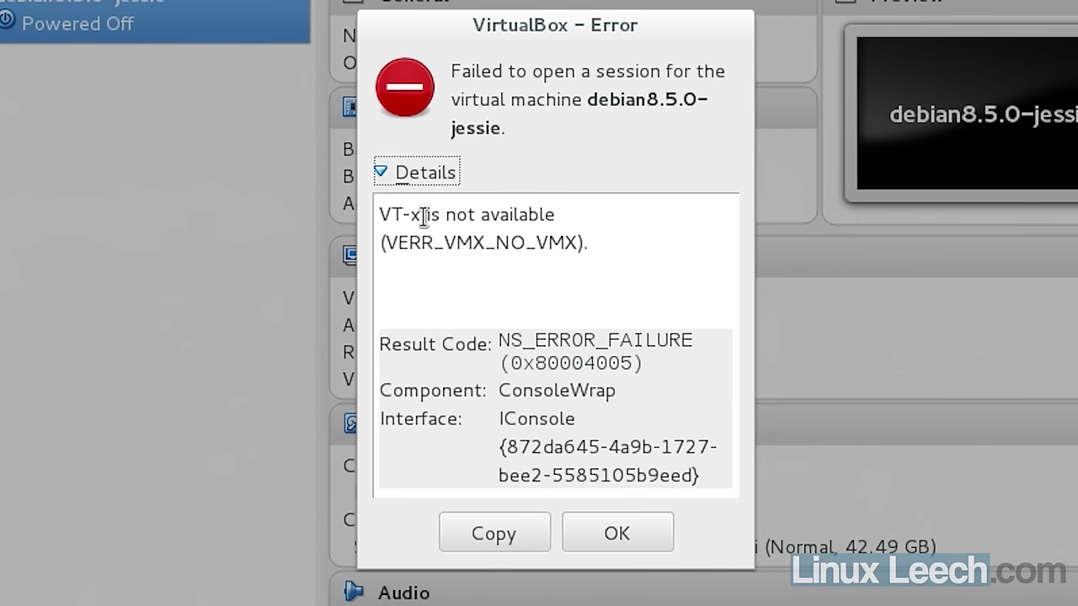
pyautogui.click(617, 536)
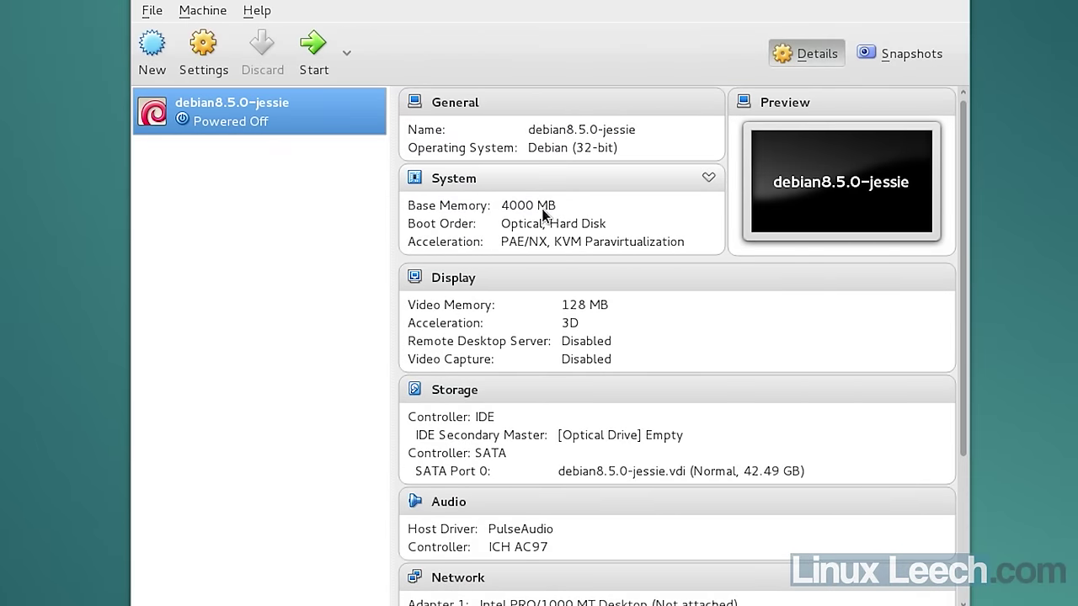
# Set the debian8.5.0-jessie machine's base memory to 3500 MB, accept the settings, and start the machine
pyautogui.click(463, 179)
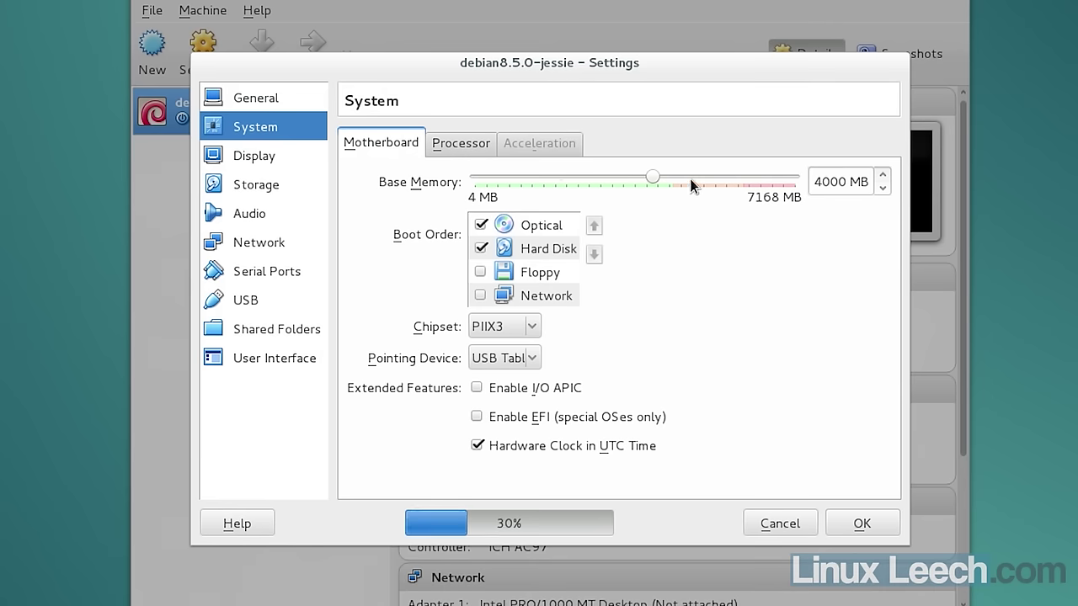
pyautogui.moveTo(844, 182); pyautogui.dragTo(794, 184)
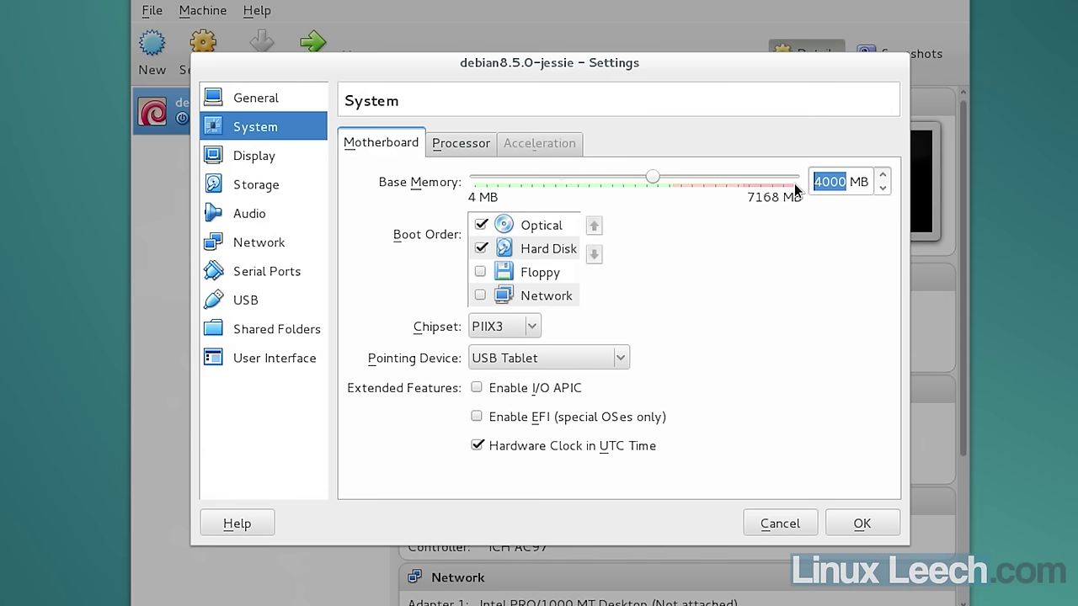
pyautogui.write('3250')
pyautogui.press('BackSpace')
pyautogui.press('BackSpace')
pyautogui.press('BackSpace')
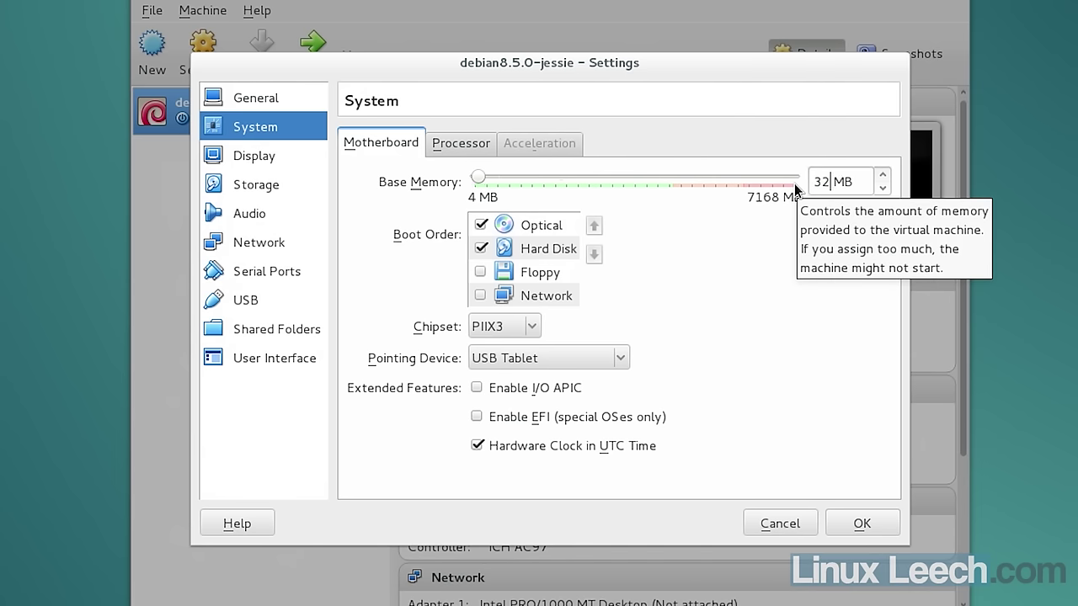
pyautogui.write('500')
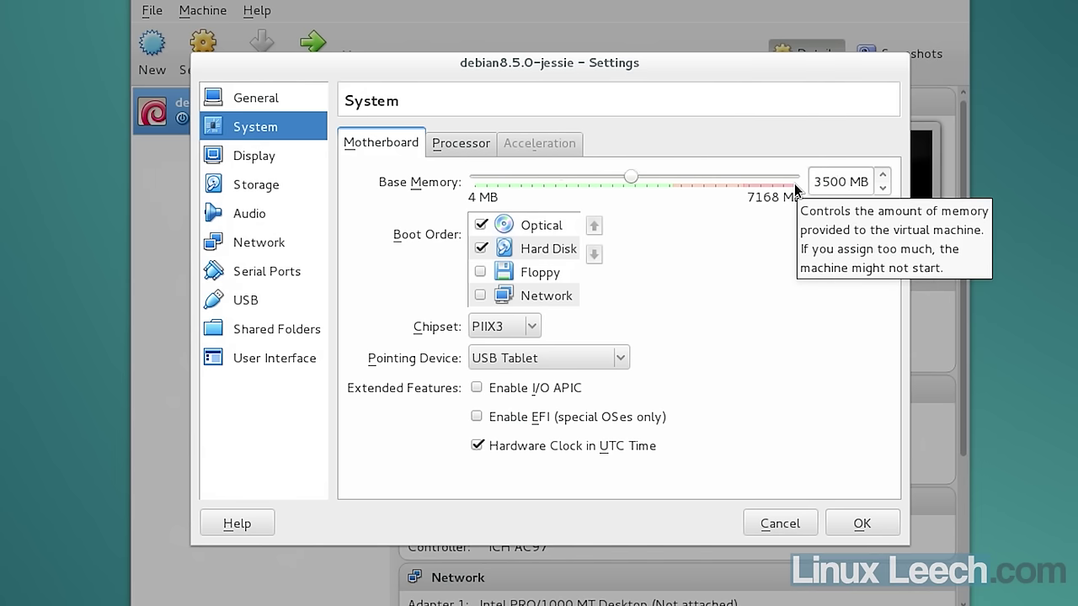
pyautogui.click(855, 523)
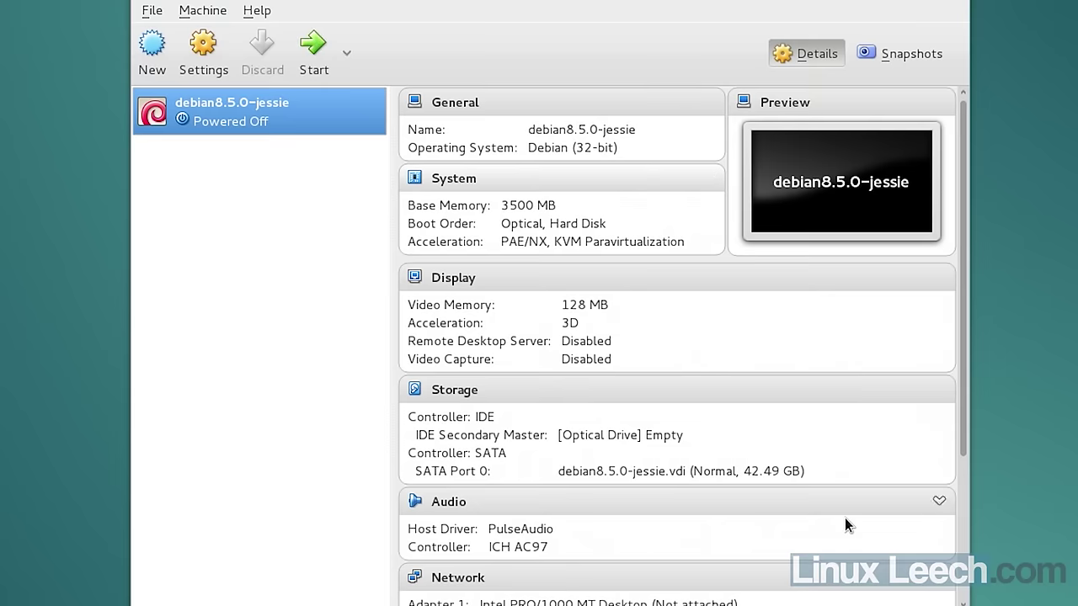
pyautogui.click(314, 55)
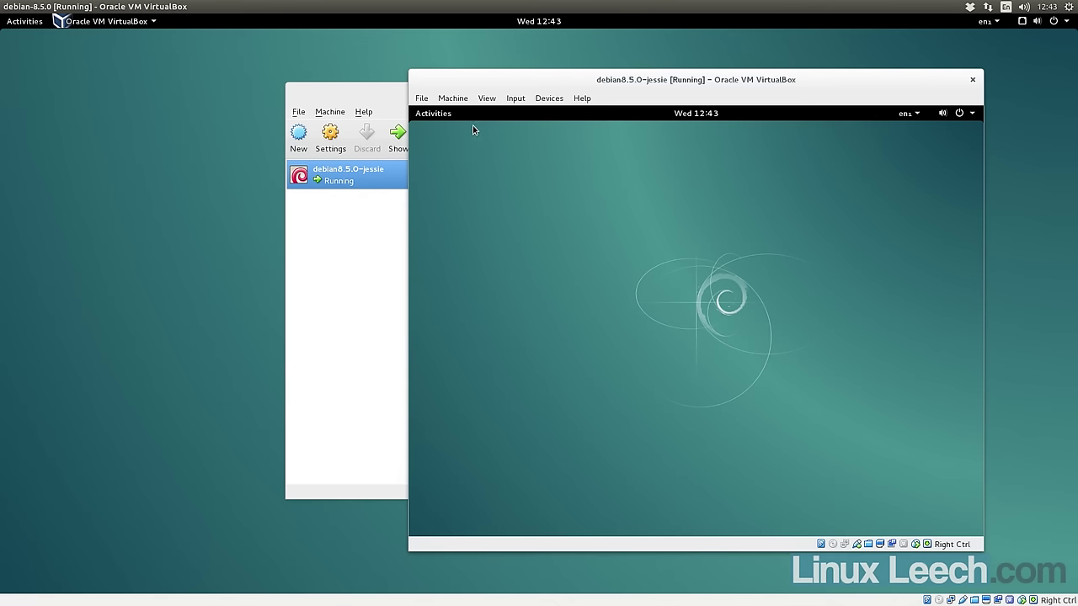
# Search for the Terminal application in the nested Debian machine's activities overview
pyautogui.click(433, 112)
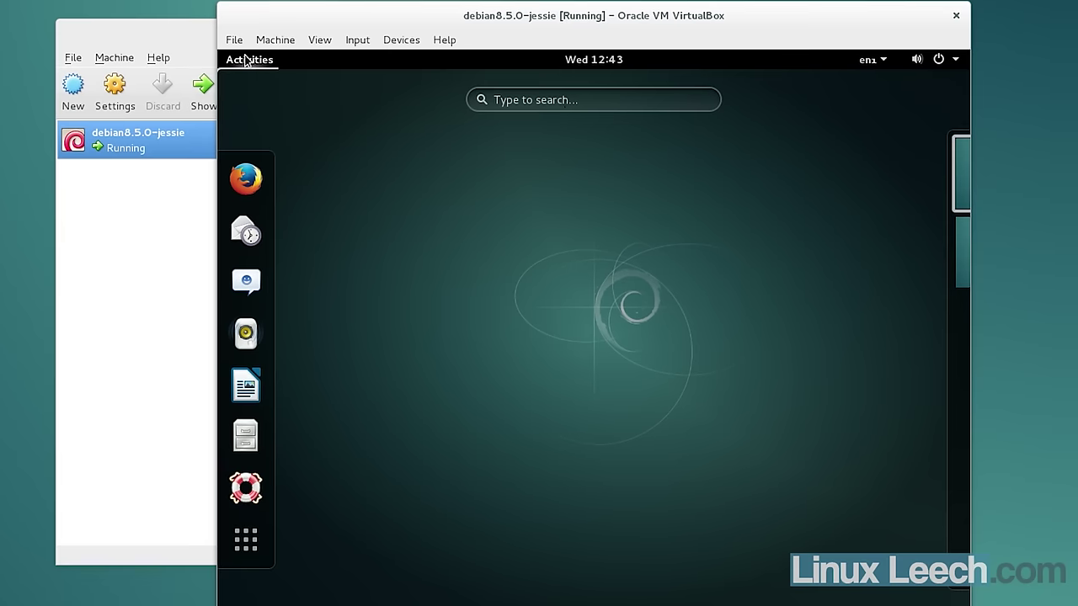
pyautogui.click(604, 105)
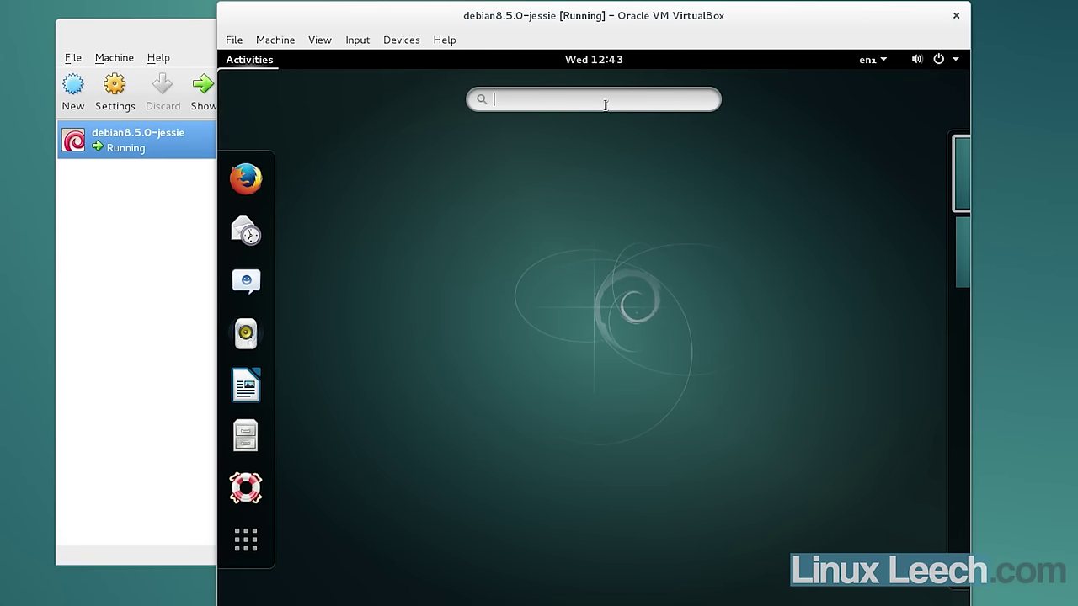
pyautogui.write('termin')
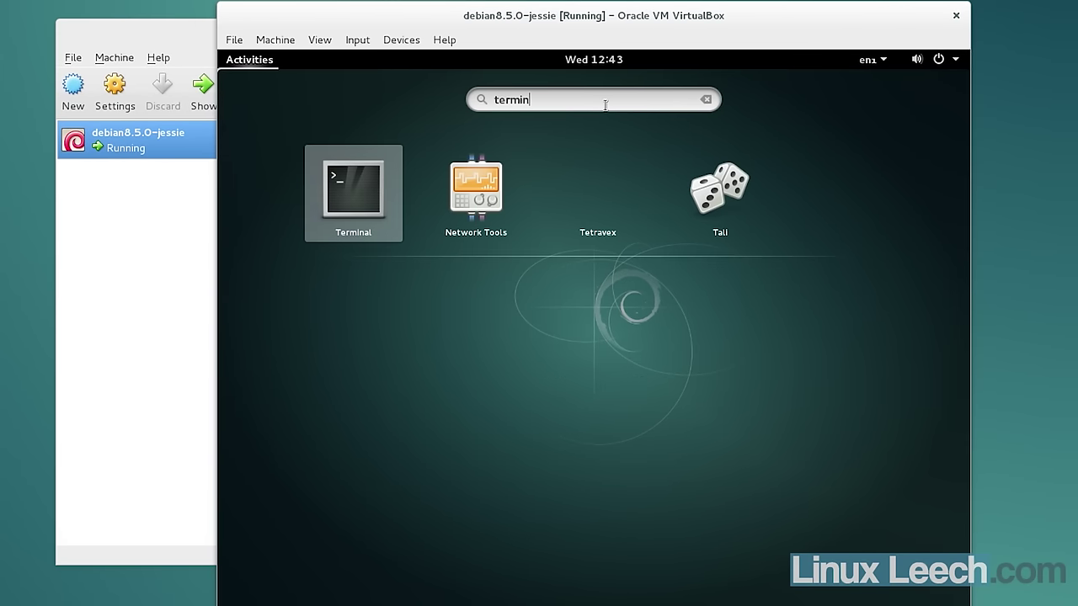
pyautogui.write('al')
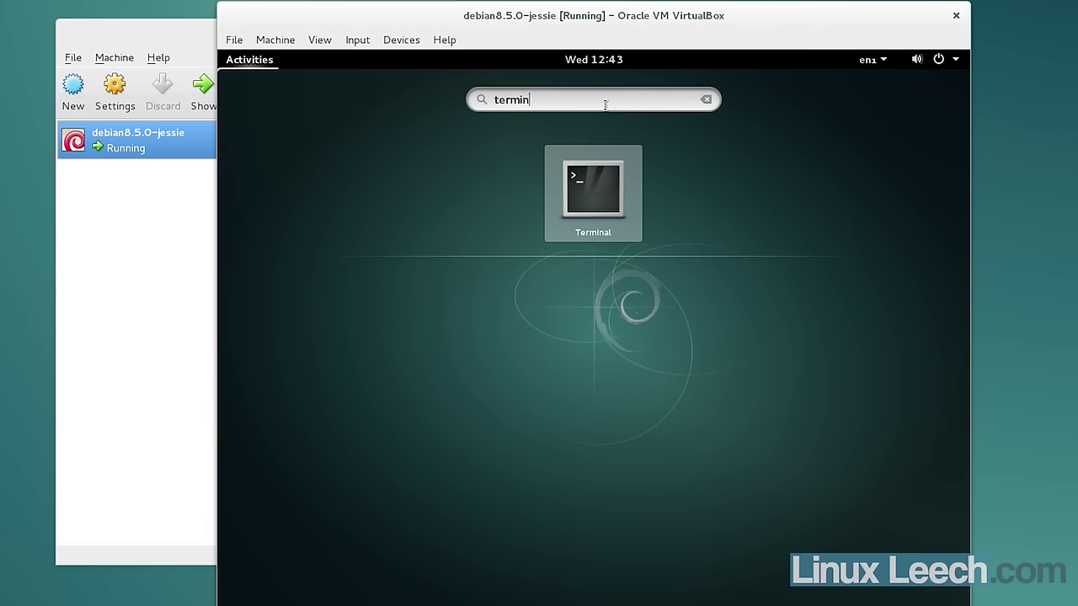
pyautogui.press('BackSpace')
pyautogui.press('BackSpace')
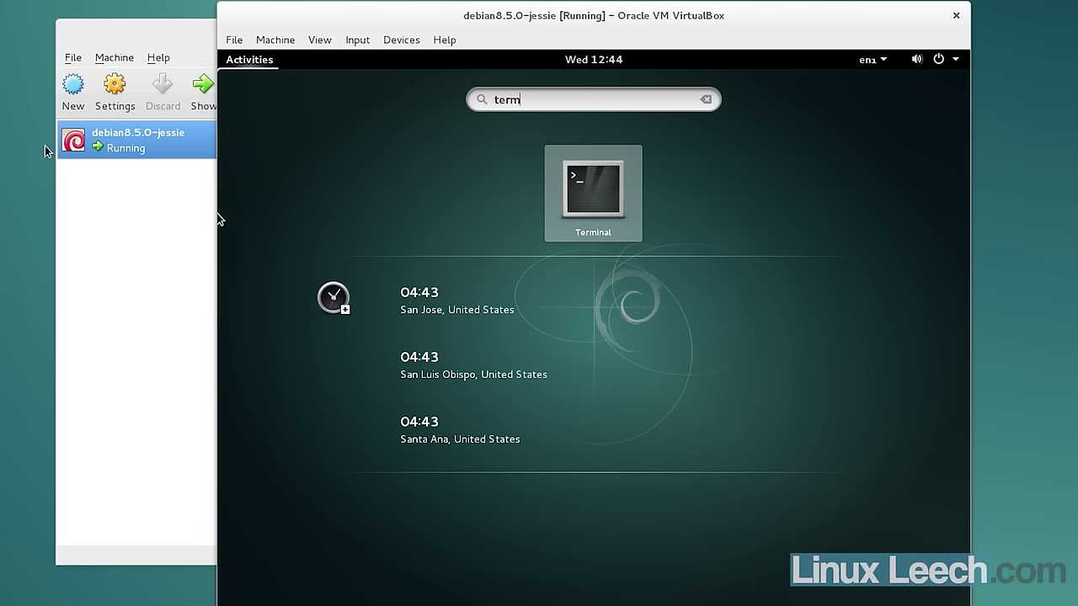
# Switch to VMware Workstation and start the Debian 8.x 64-bit virtual machine
pyautogui.click(155, 39)
pyautogui.moveTo(318, 25); pyautogui.dragTo(278, 44)
pyautogui.click(480, 236)
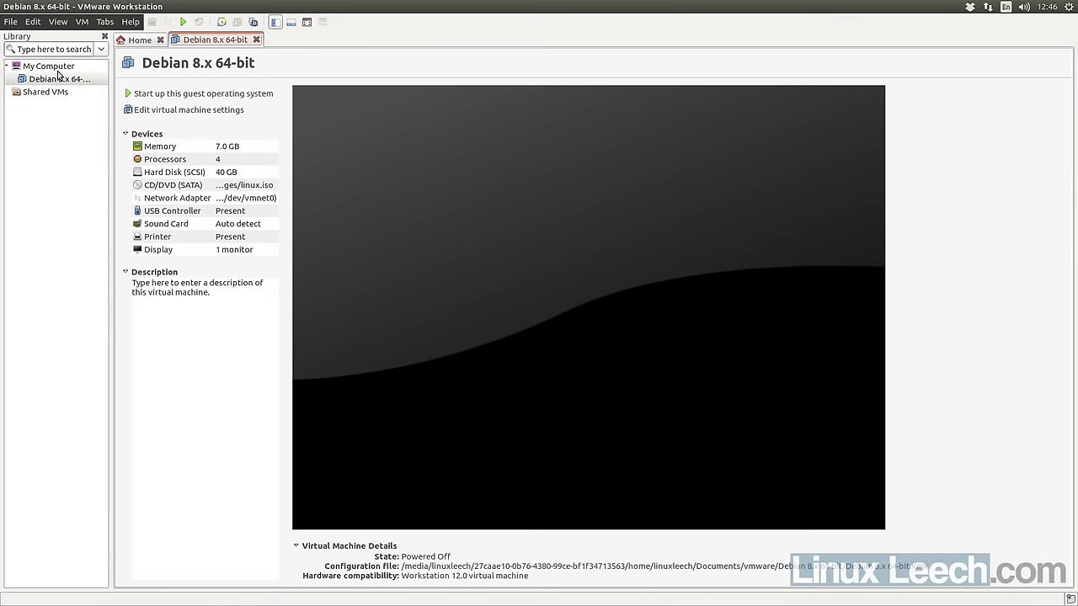
pyautogui.click(164, 164)
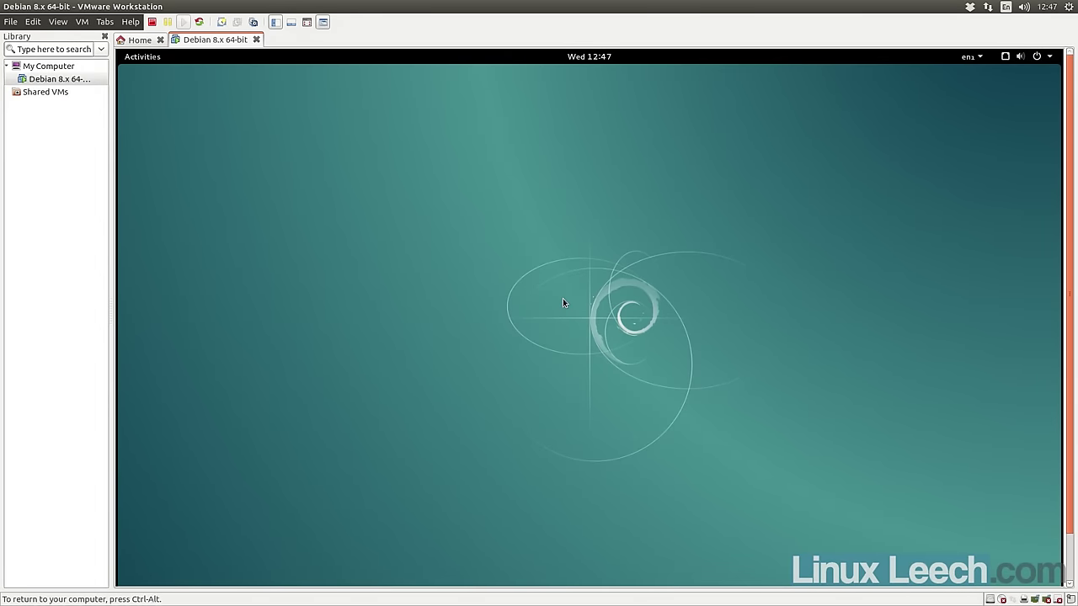
# Launch Terminal in the VMware Debian guest, enlarge its text by two zoom levels, and reposition the window
pyautogui.click(143, 57)
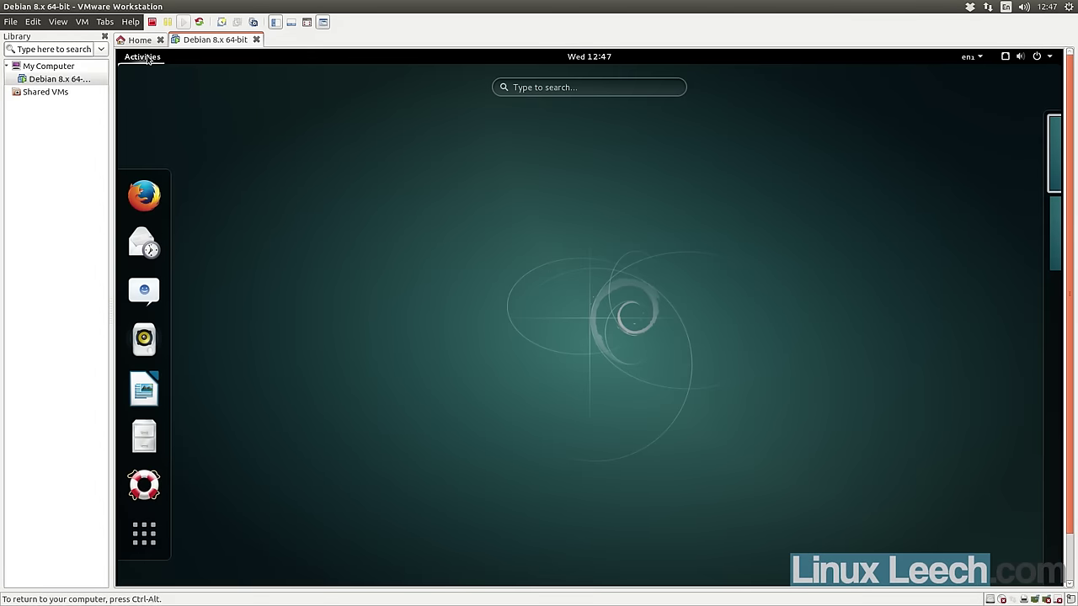
pyautogui.write('termina')
pyautogui.press('Return')
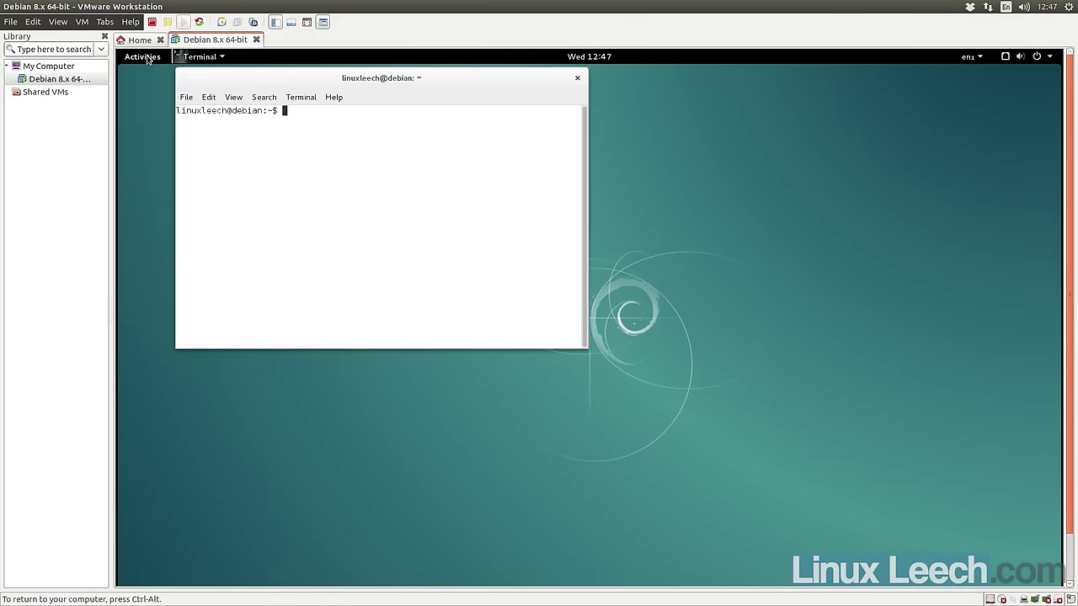
pyautogui.hotkey('ctrl', '+')
pyautogui.hotkey('ctrl', '+')
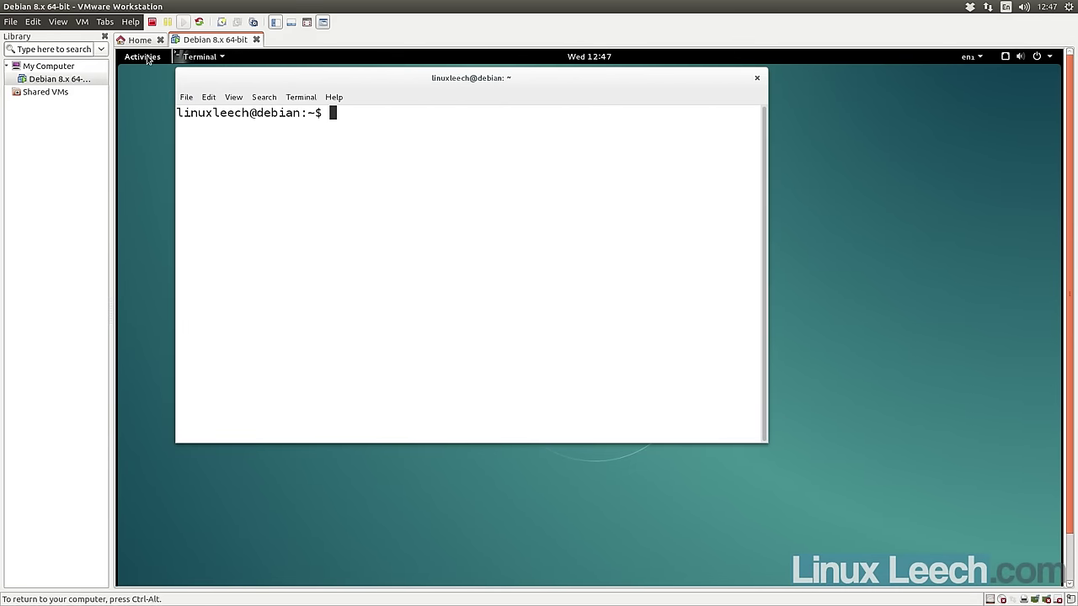
pyautogui.moveTo(431, 76); pyautogui.dragTo(513, 118)
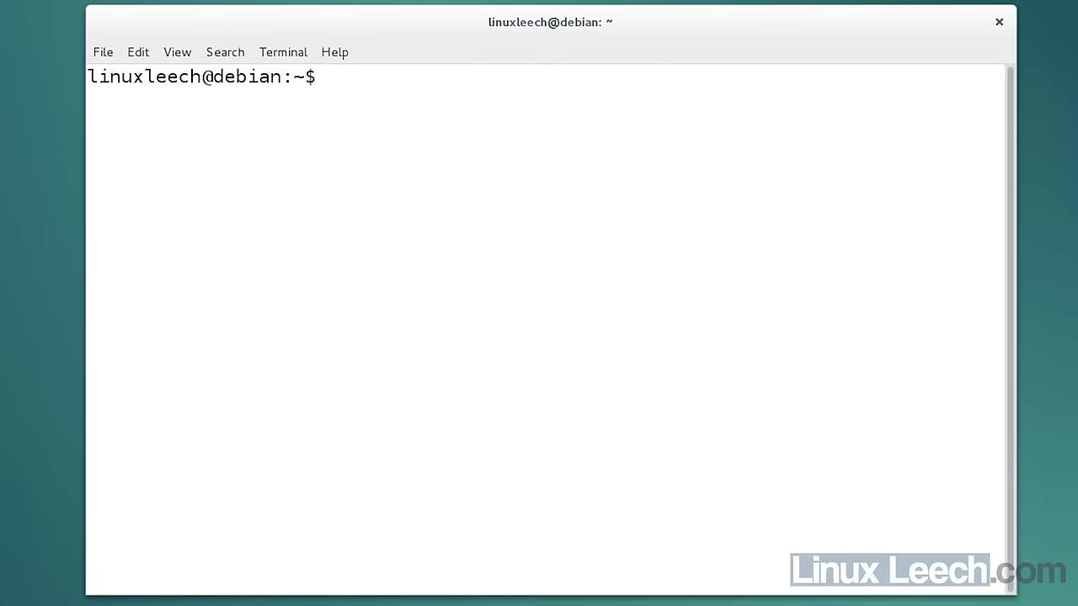
# Run cat /proc/cpuinfo in the VMware Debian guest, highlight the vmx flag, and close the terminal
pyautogui.write('cat /')
pyautogui.write('proc/cp')
pyautogui.press('Tab')
pyautogui.press('Return')
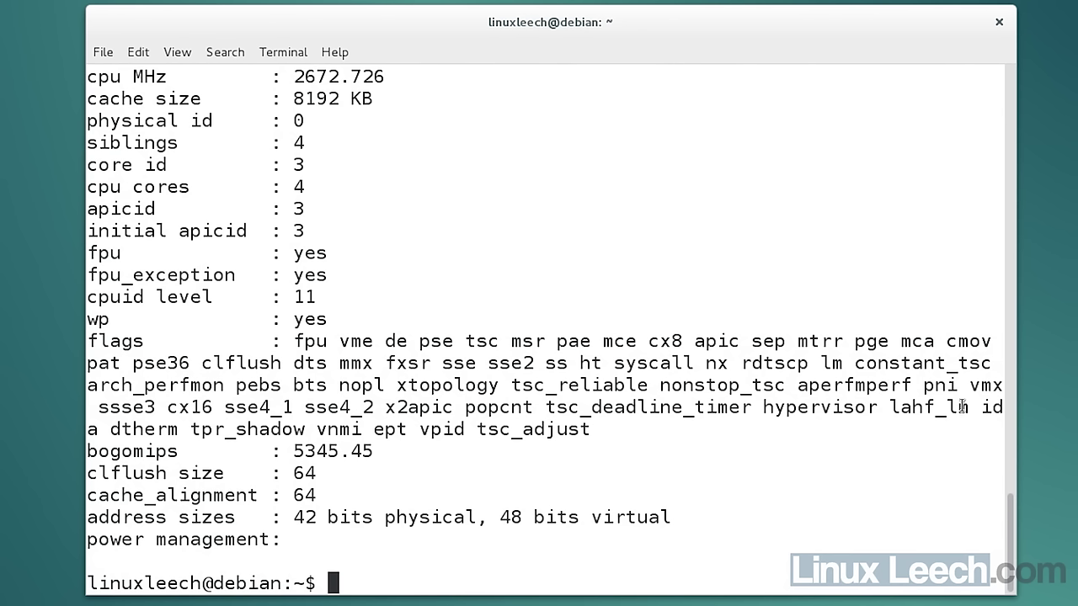
pyautogui.moveTo(970, 385); pyautogui.dragTo(1001, 384)
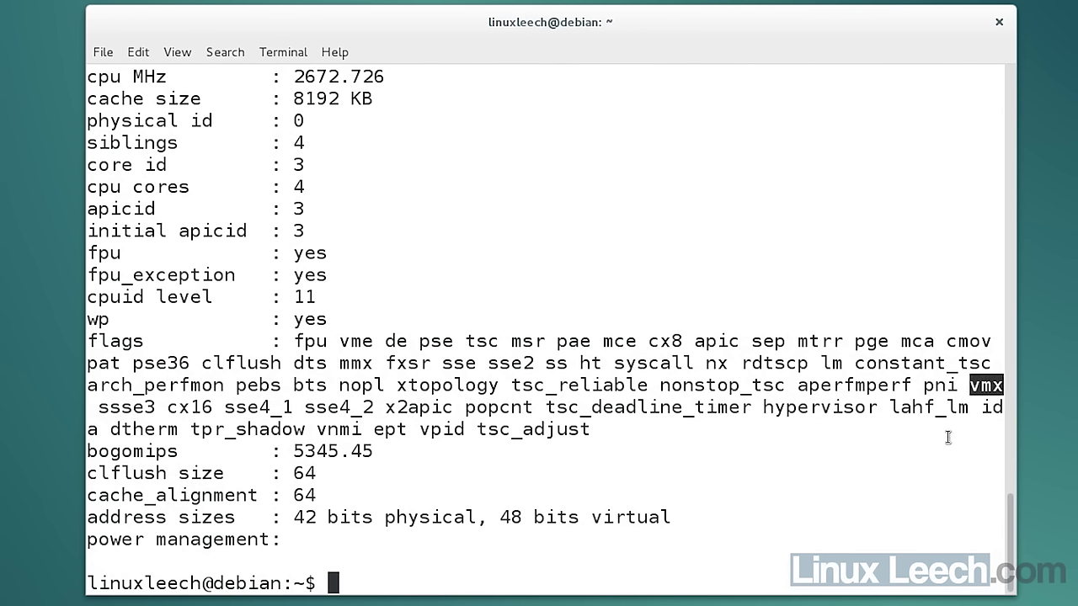
pyautogui.click(957, 244)
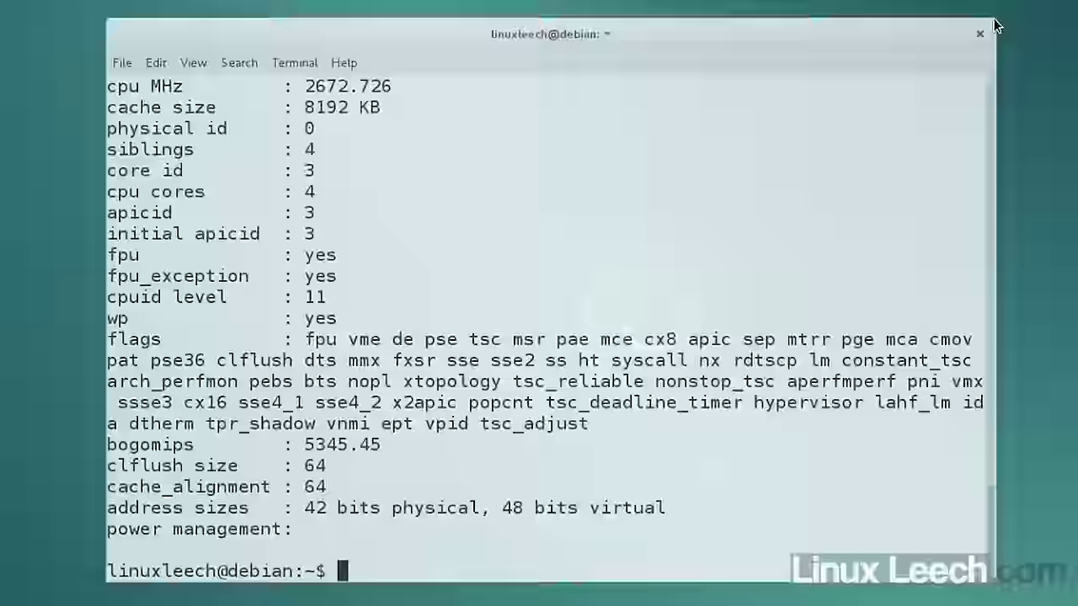
pyautogui.click(980, 34)
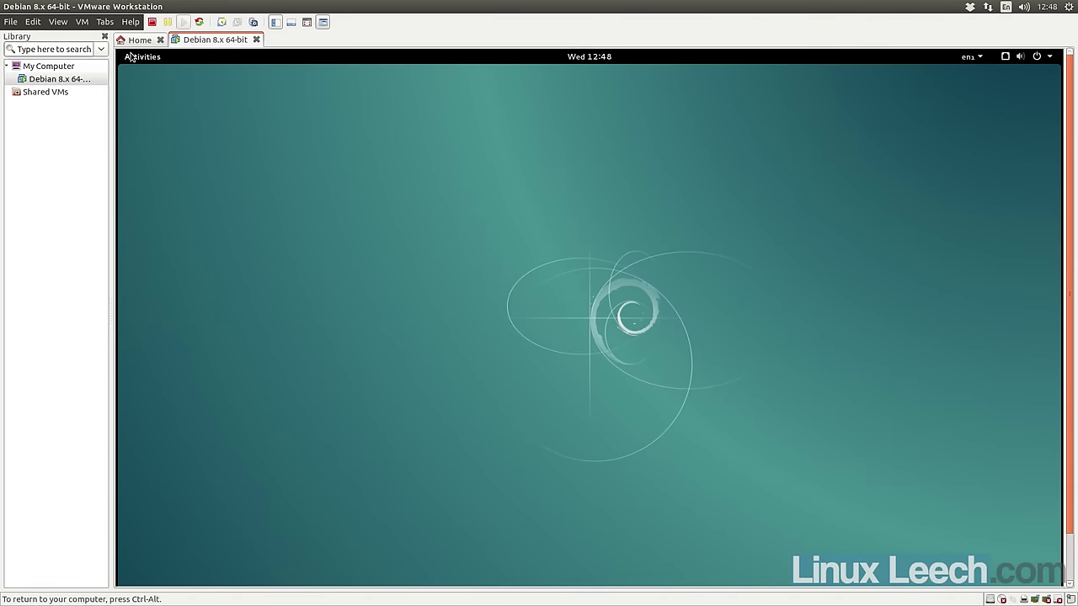
# Search for vm in the Debian guest's activities overview and launch VMware Workstation inside the guest
pyautogui.click(134, 57)
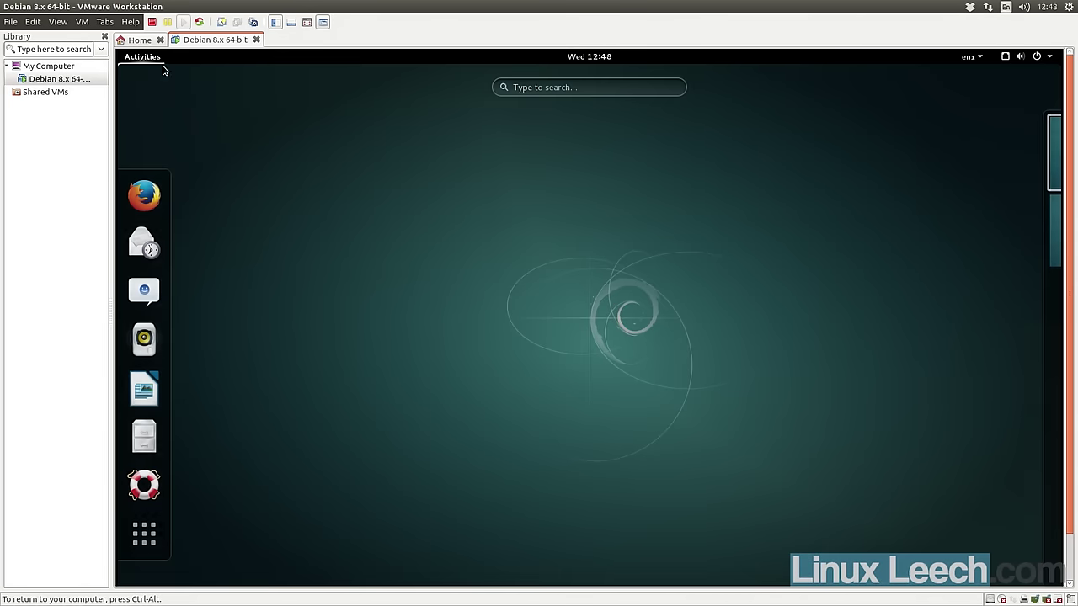
pyautogui.write('vm')
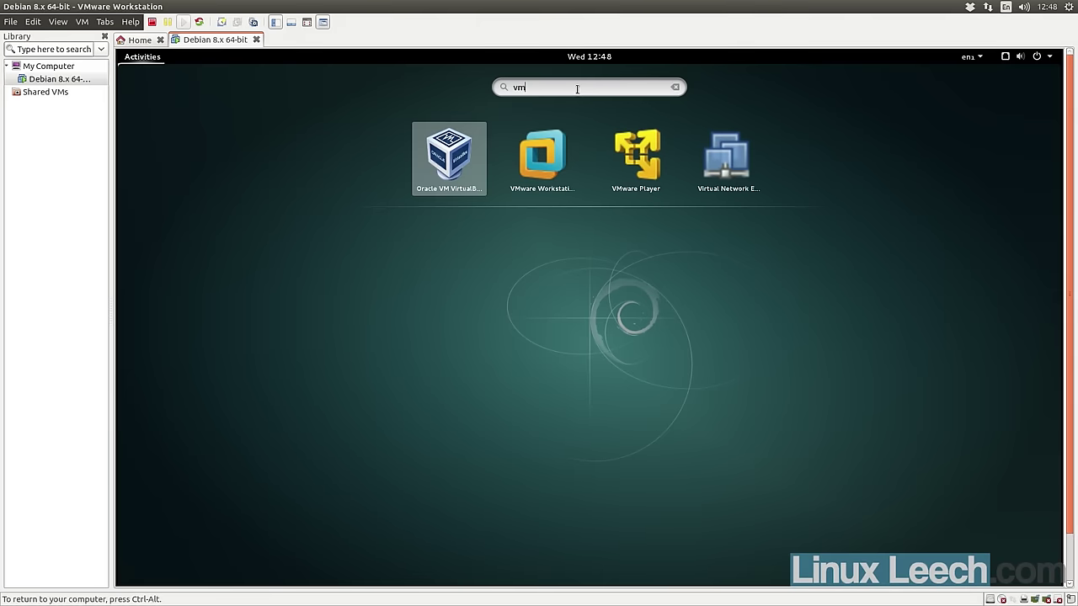
pyautogui.press('Right')
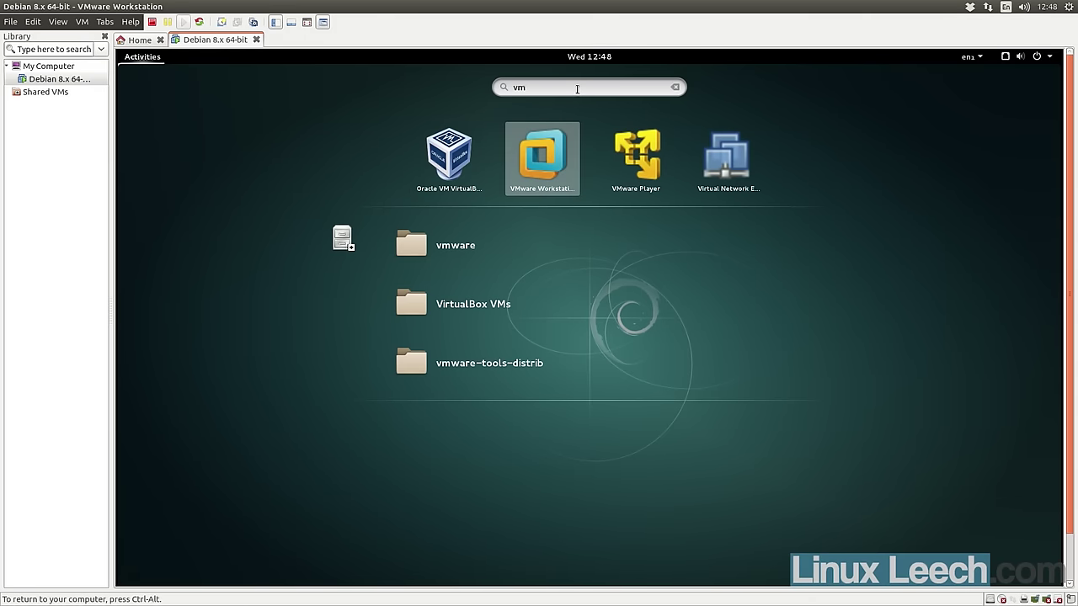
pyautogui.press('Return')
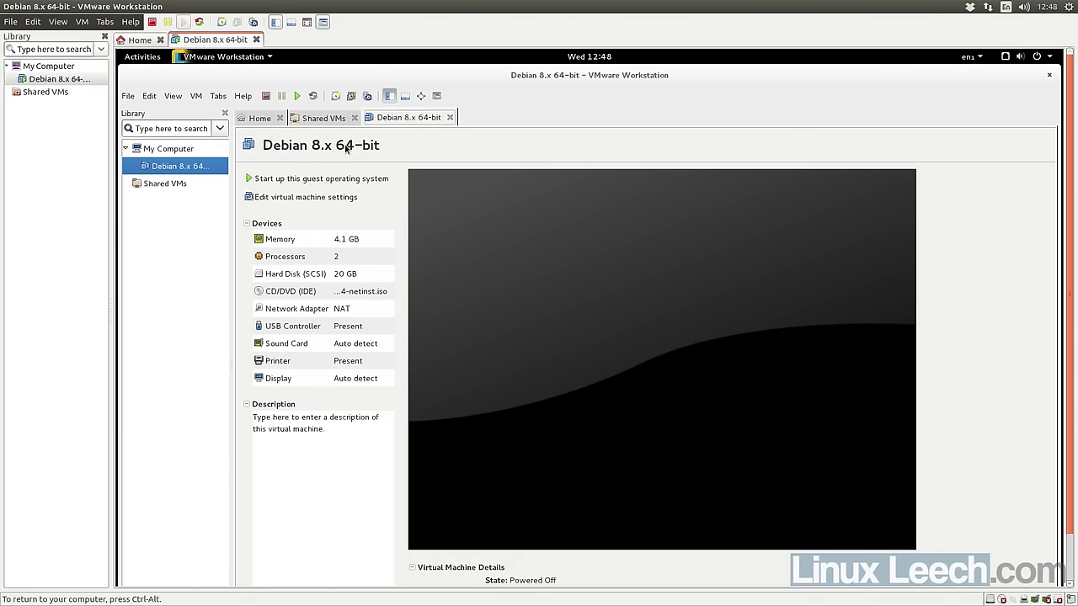
# Review and save the nested Debian 8.x 64-bit machine's processor settings, and start the machine, accepting the performance and swap space notices
pyautogui.doubleClick(287, 256)
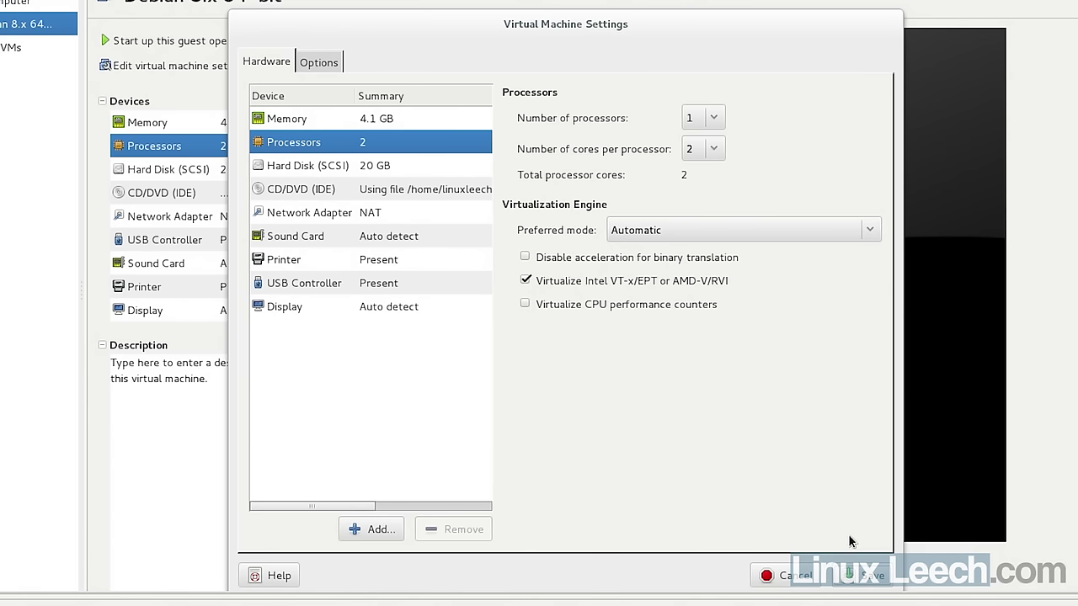
pyautogui.click(871, 576)
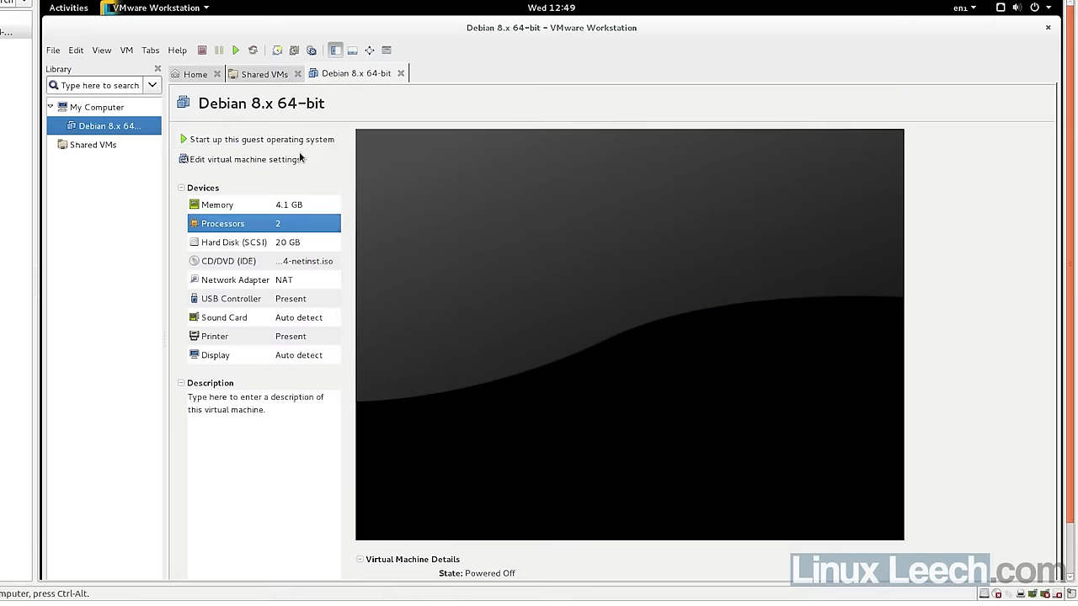
pyautogui.click(223, 140)
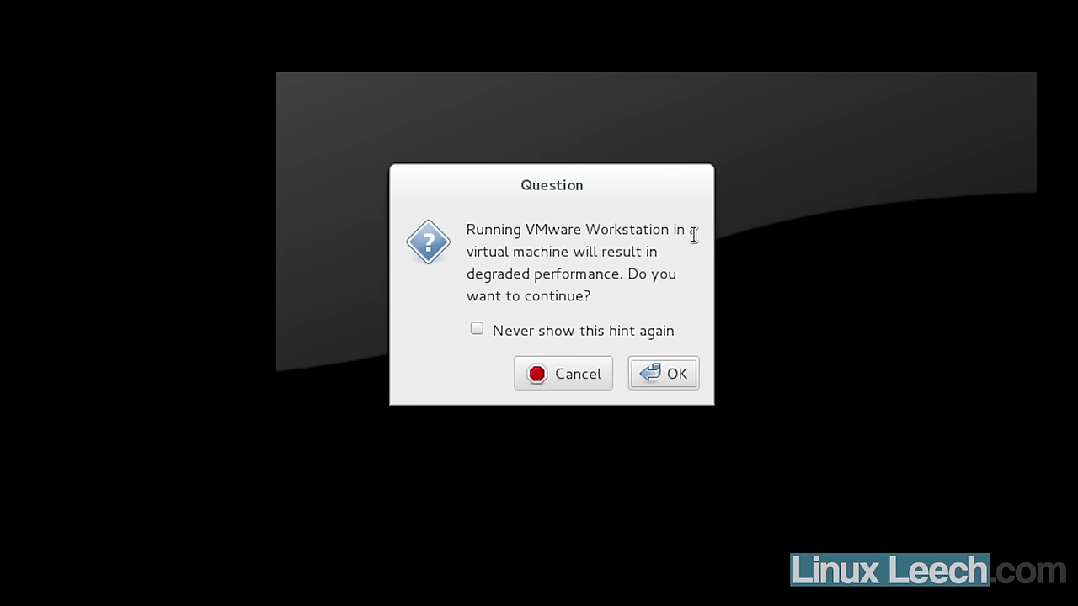
pyautogui.click(676, 373)
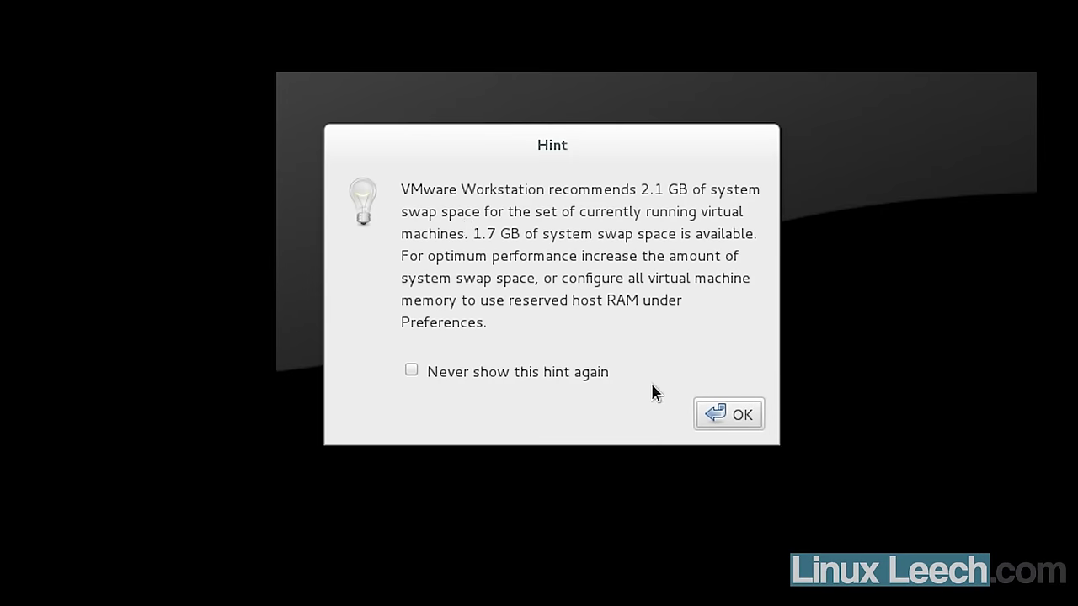
pyautogui.click(729, 414)
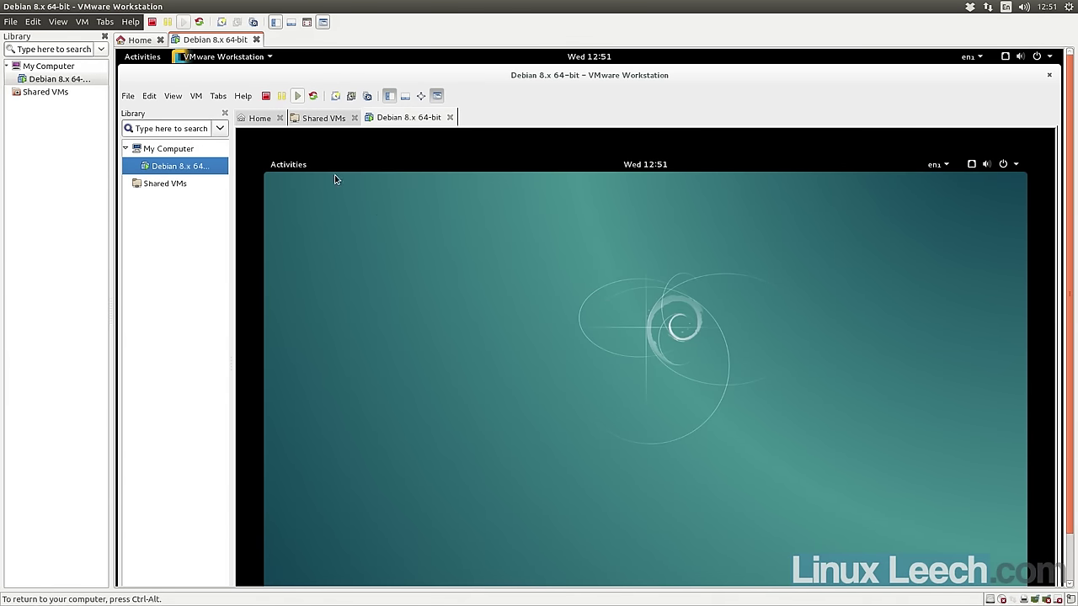
# Show the outer Debian guest in full screen and restore its VMware Workstation window to a smaller floating window
pyautogui.hotkey('ctrl', 'alt')
pyautogui.click(308, 24)
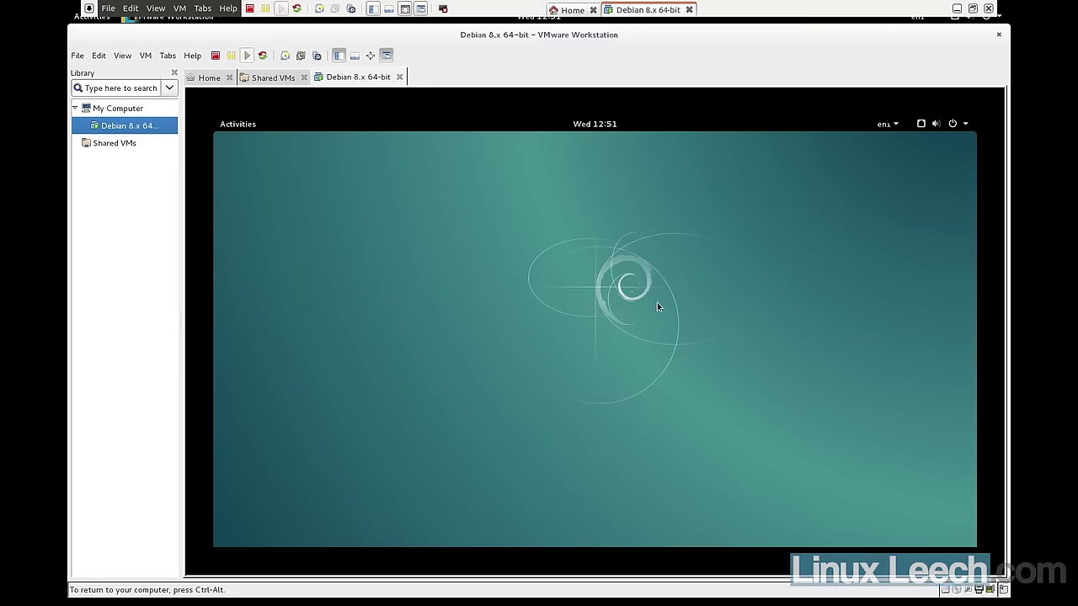
pyautogui.hotkey('ctrl', 'alt')
pyautogui.moveTo(545, 38); pyautogui.dragTo(594, 57)
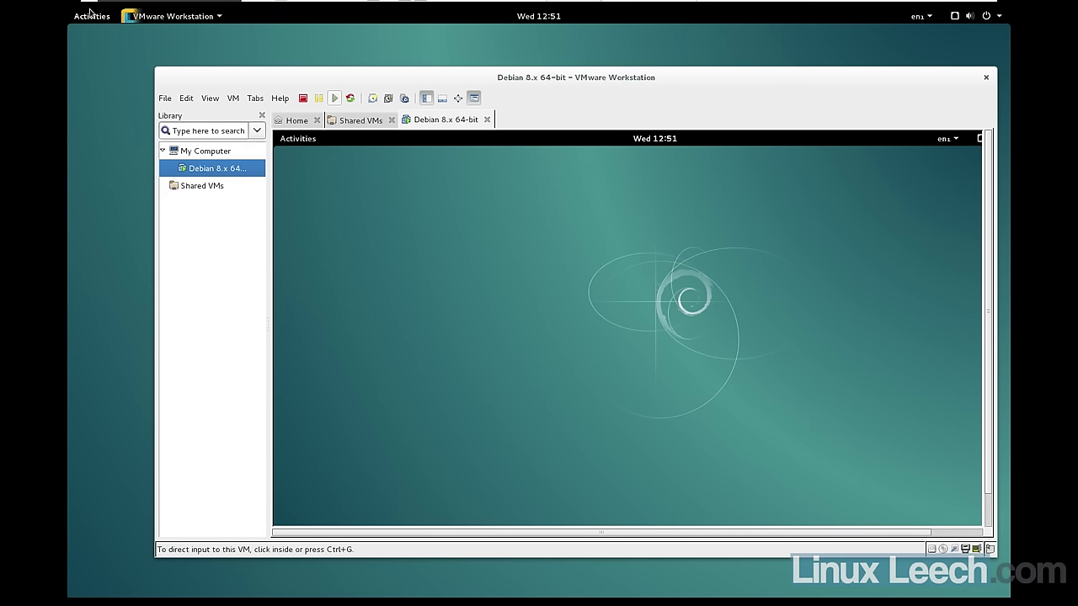
pyautogui.click(274, 251)
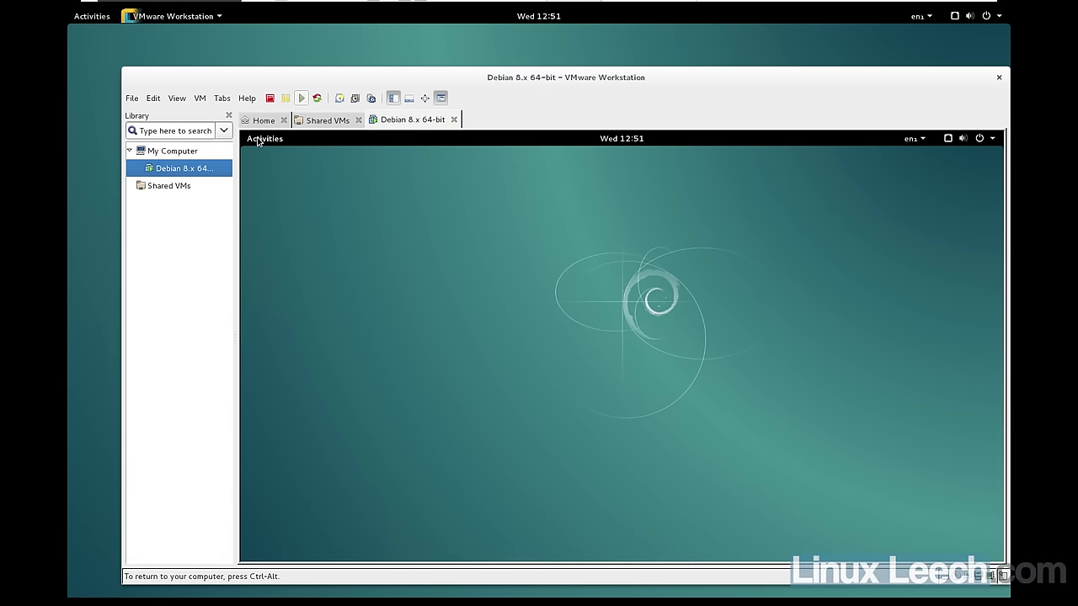
pyautogui.hotkey('ctrl', 'alt')
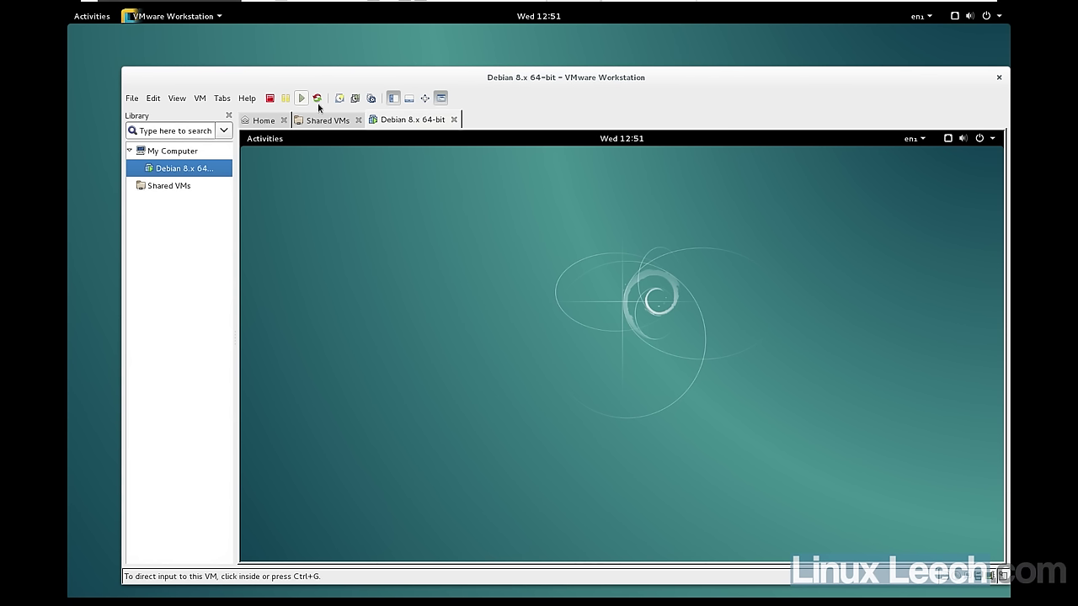
# Search for ter in the nested Debian machine's activities overview and launch Terminal
pyautogui.click(261, 141)
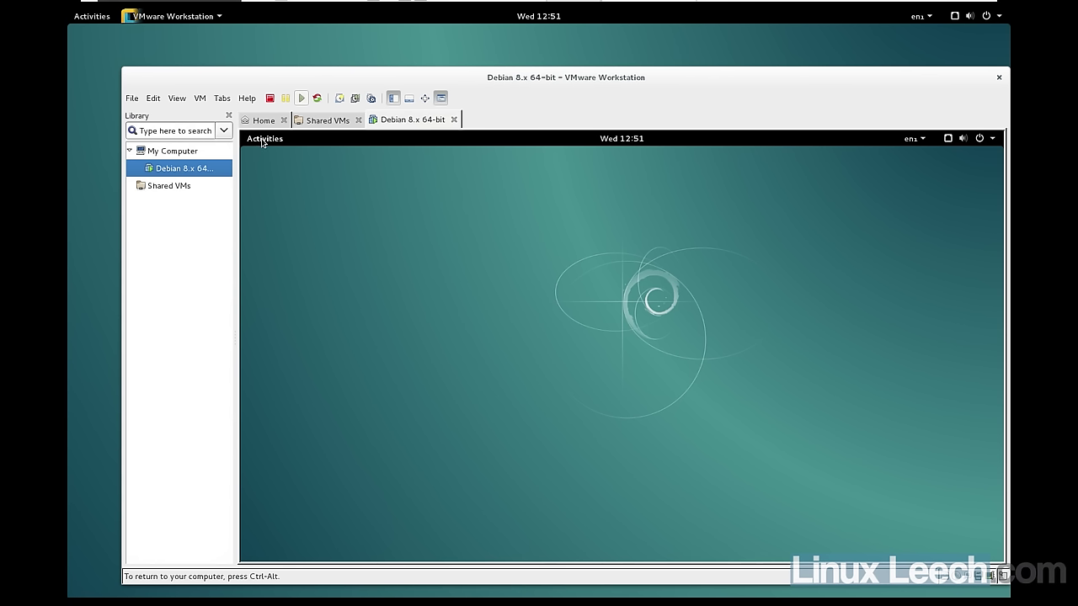
pyautogui.click(261, 142)
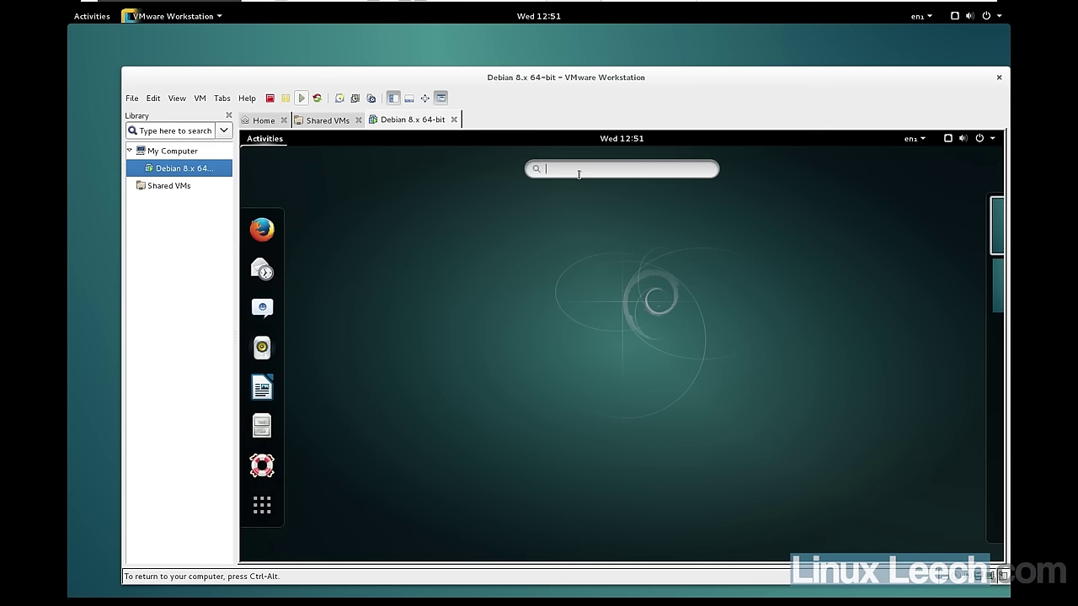
pyautogui.write('ter')
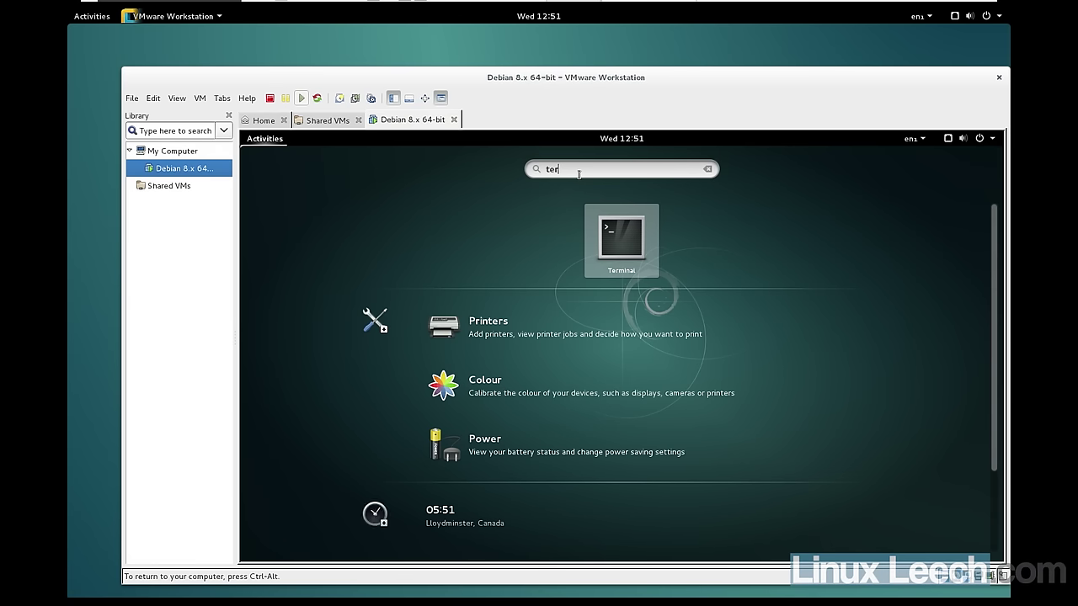
pyautogui.click(615, 235)
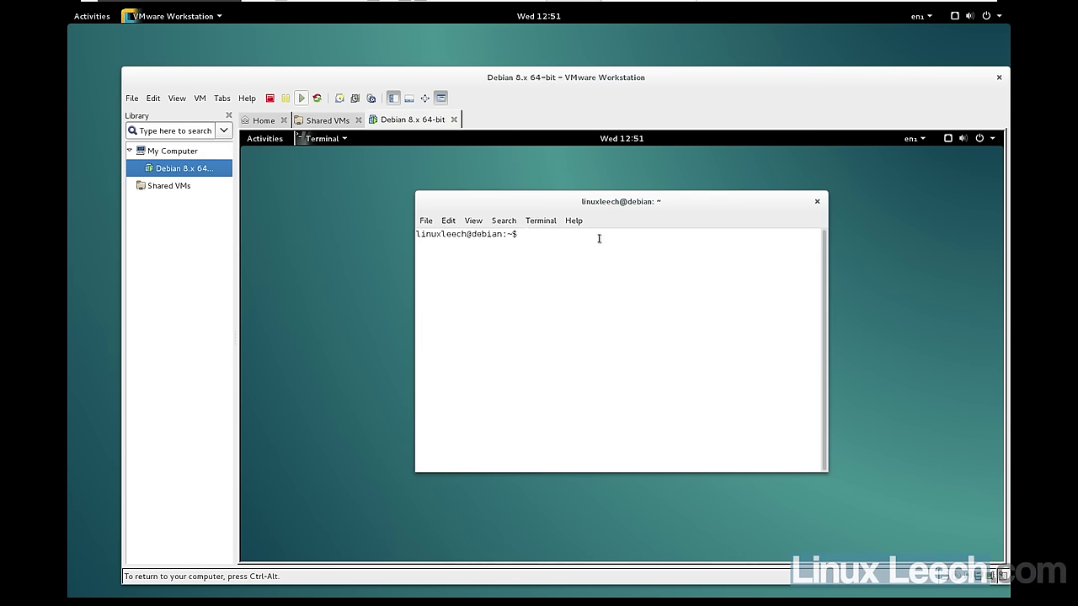
# Enlarge the nested terminal's text by two zoom levels and center its window on the nested desktop
pyautogui.hotkey('ctrl', '+')
pyautogui.hotkey('ctrl', '+')
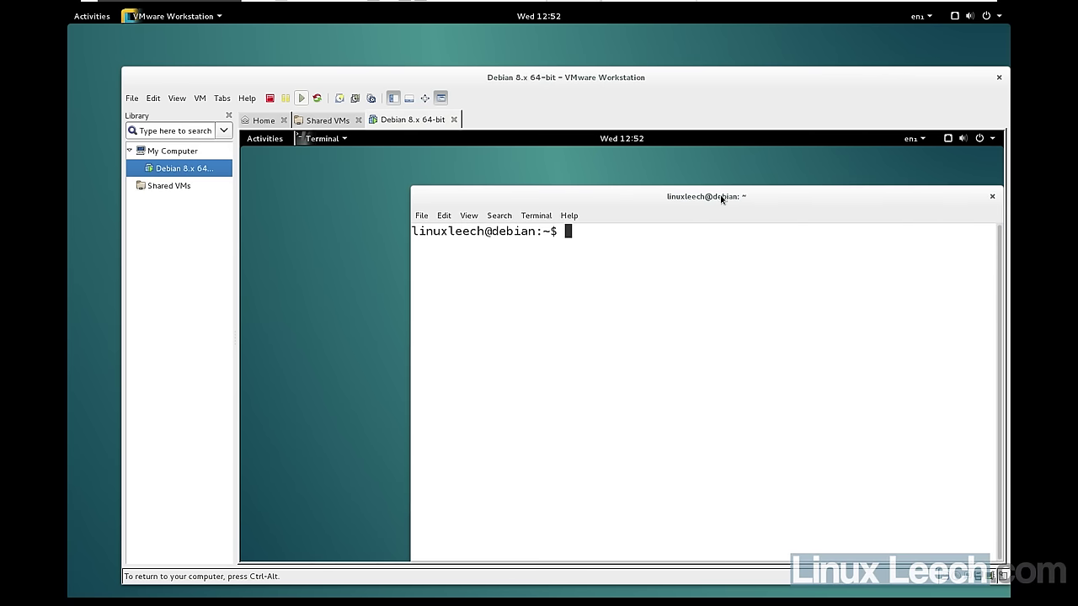
pyautogui.moveTo(721, 199); pyautogui.dragTo(640, 172)
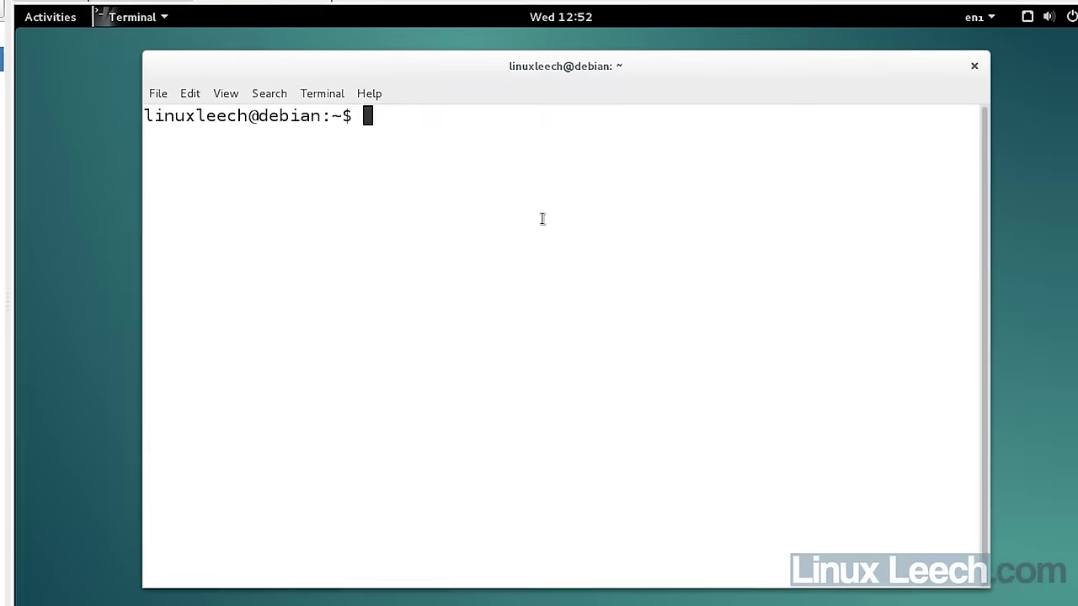
# Run uname -a in the nested Debian terminal and highlight the _64 part of the architecture
pyautogui.write('unmae')
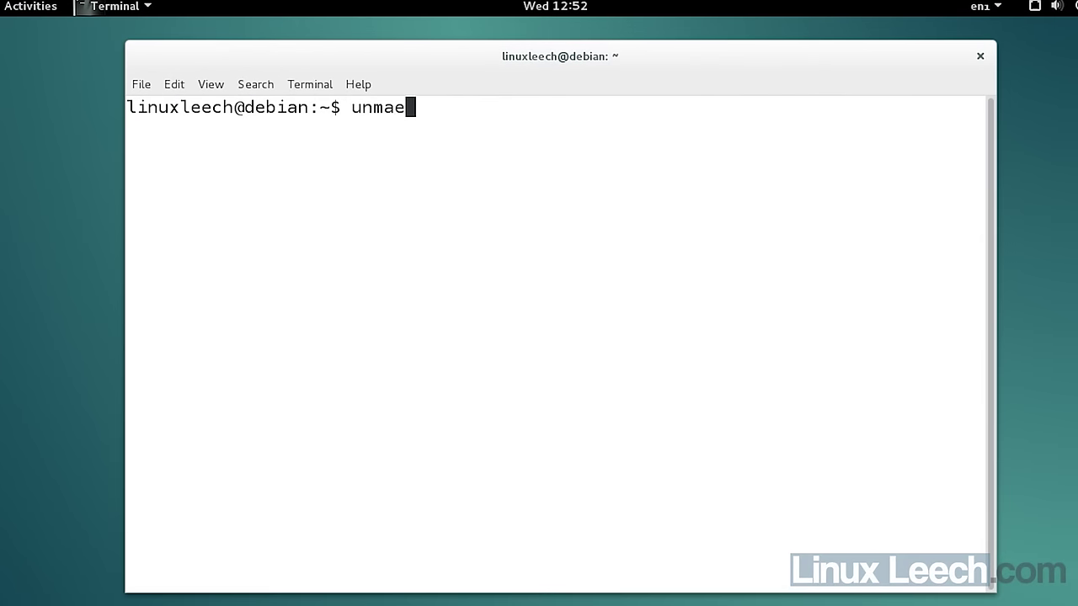
pyautogui.press('BackSpace')
pyautogui.press('BackSpace')
pyautogui.press('BackSpace')
pyautogui.write('ame -a')
pyautogui.press('Return')
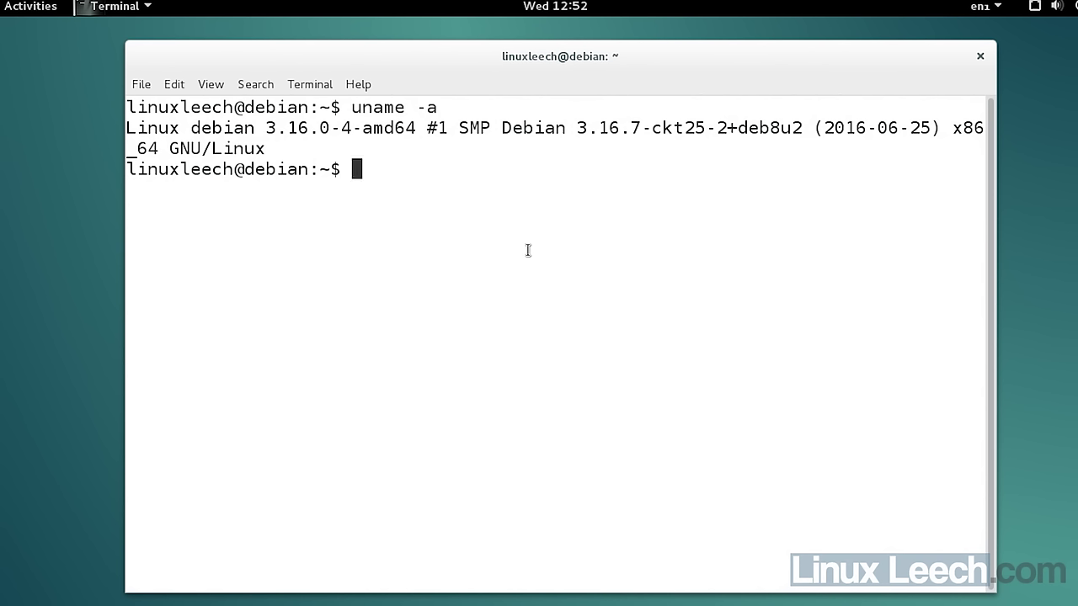
pyautogui.moveTo(157, 149); pyautogui.dragTo(118, 145)
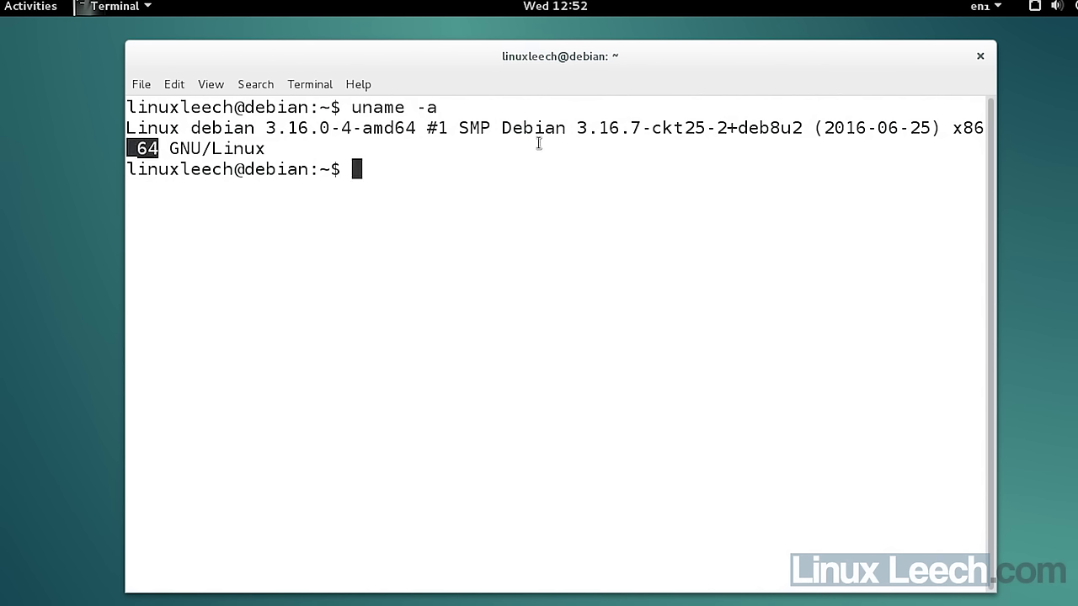
# Run cat /proc/cpuinfo in the nested Debian machine, highlight the vmx flag, and close the terminal
pyautogui.click(523, 180)
pyautogui.write('cat /proc/cpu')
pyautogui.press('Tab')
pyautogui.press('Return')
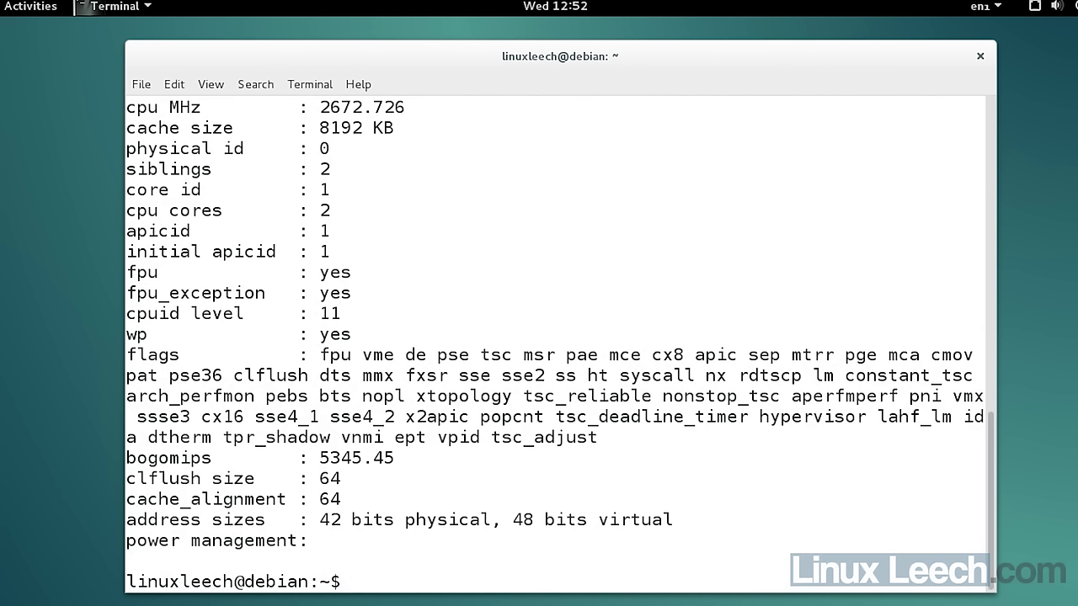
pyautogui.doubleClick(967, 396)
pyautogui.click(901, 397)
pyautogui.click(980, 56)
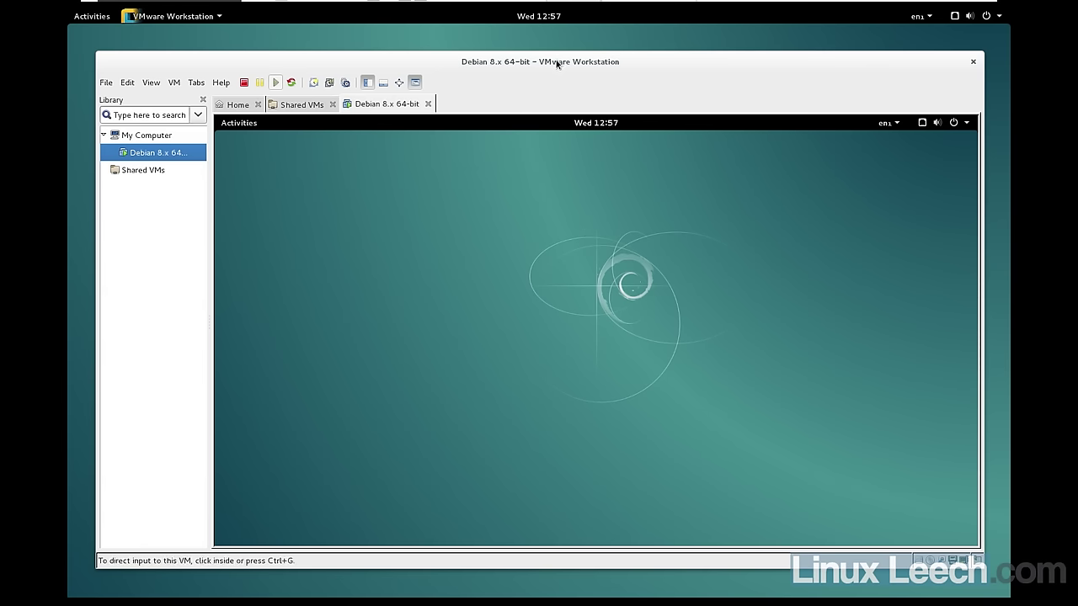
pyautogui.moveTo(557, 64)
pyautogui.mouseDown()
pyautogui.moveTo(568, 68)
pyautogui.moveTo(559, 57)
pyautogui.mouseUp()
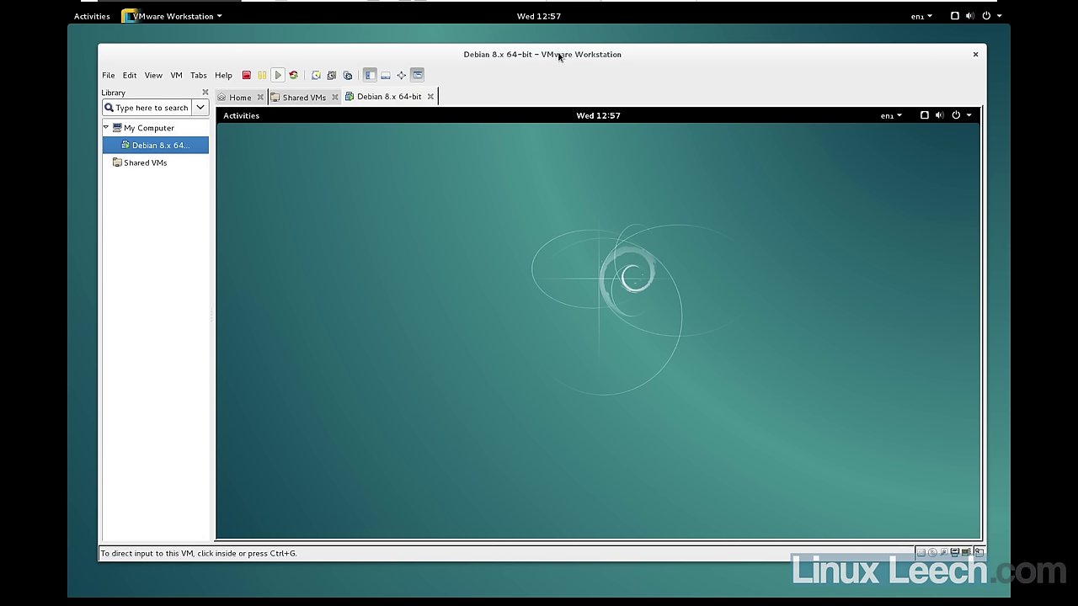